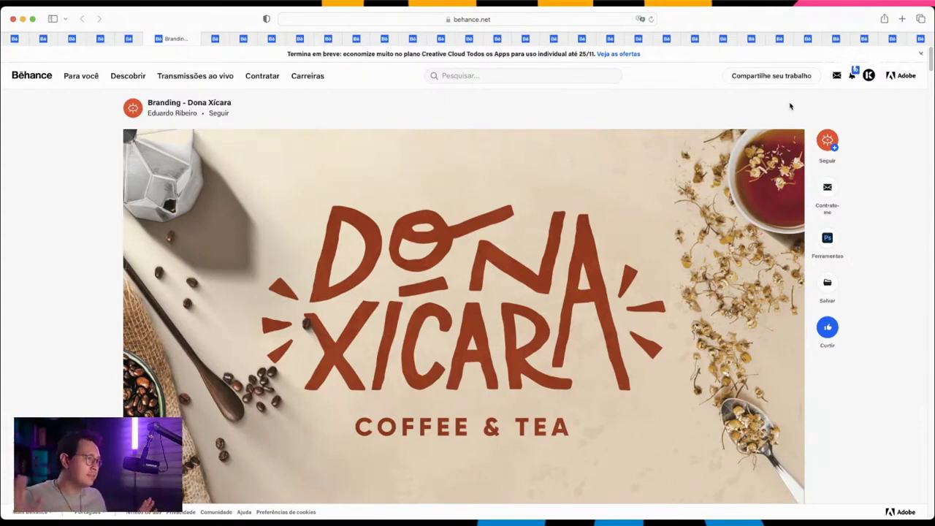
Step: Open the Dona Xícara Coffee & Tea cover image in Behance's full-screen viewer and bring that browser forward
left_click(734, 210)
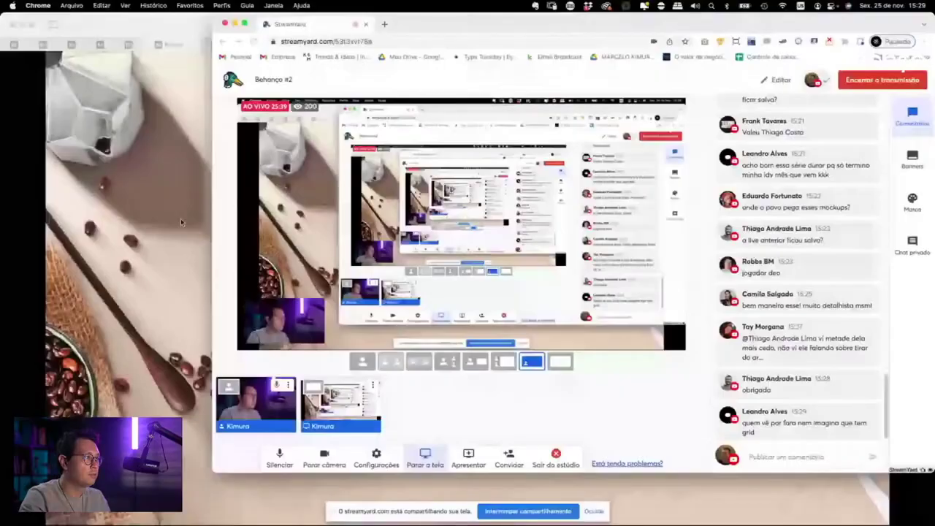
left_click(180, 219)
Step: Screenshot the Dona Xícara lettering and place it on the Illustrator artboard
key("super+shift+4")
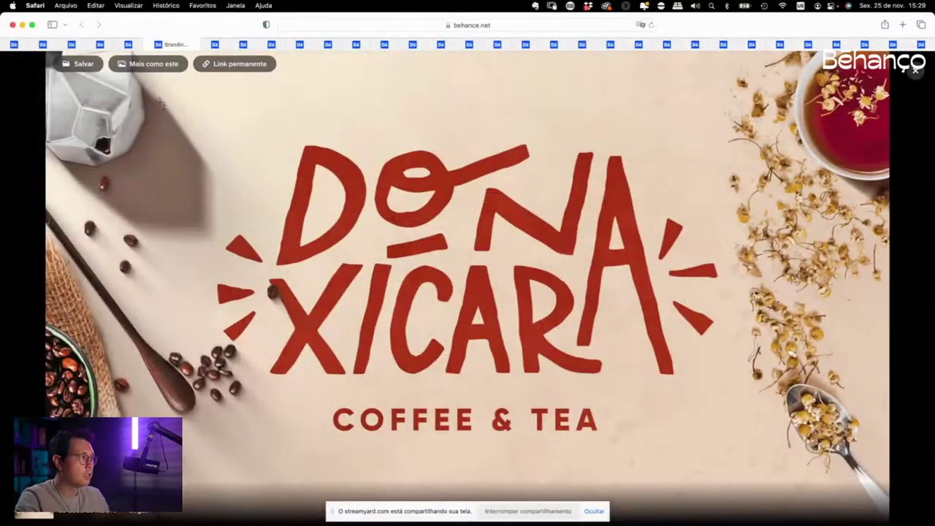
mouse_move(157, 100)
left_mouse_down()
mouse_move(747, 403)
mouse_move(740, 392)
left_mouse_up()
mouse_move(862, 482)
left_mouse_down()
mouse_move(763, 333)
mouse_move(562, 311)
mouse_move(472, 284)
left_mouse_up()
key("super+Tab")
key("super+Tab")
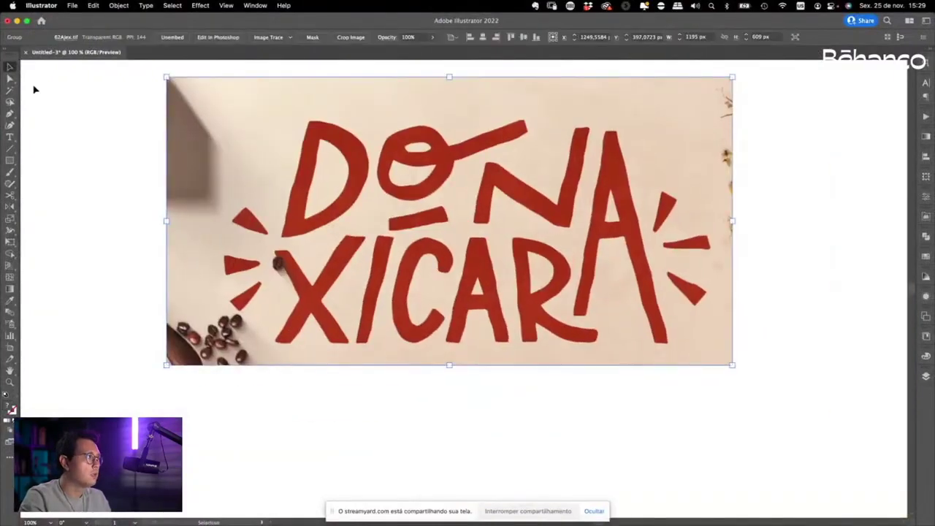
left_click(34, 89)
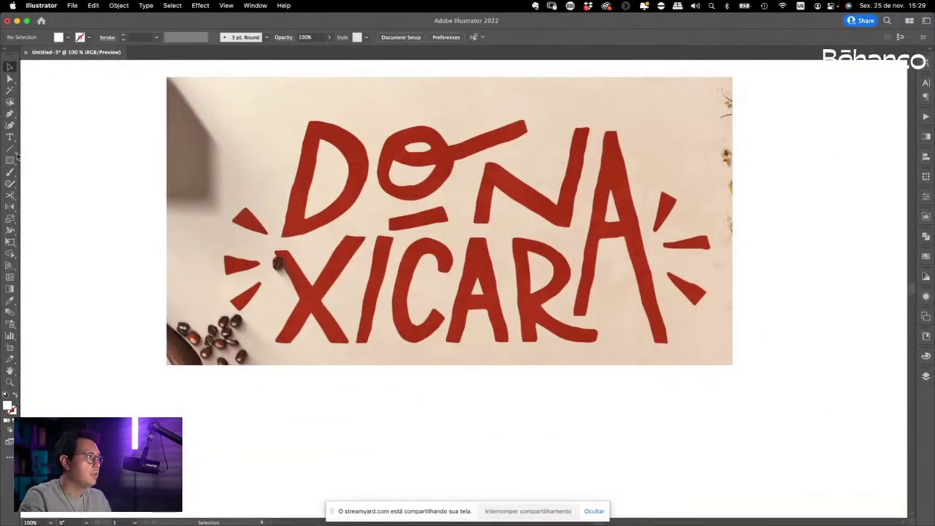
Step: Draw a slanted line along the left of the D and X with a green 7 pt stroke
key("backslash")
mouse_move(314, 96)
left_mouse_down()
mouse_move(275, 322)
mouse_move(248, 373)
left_mouse_up()
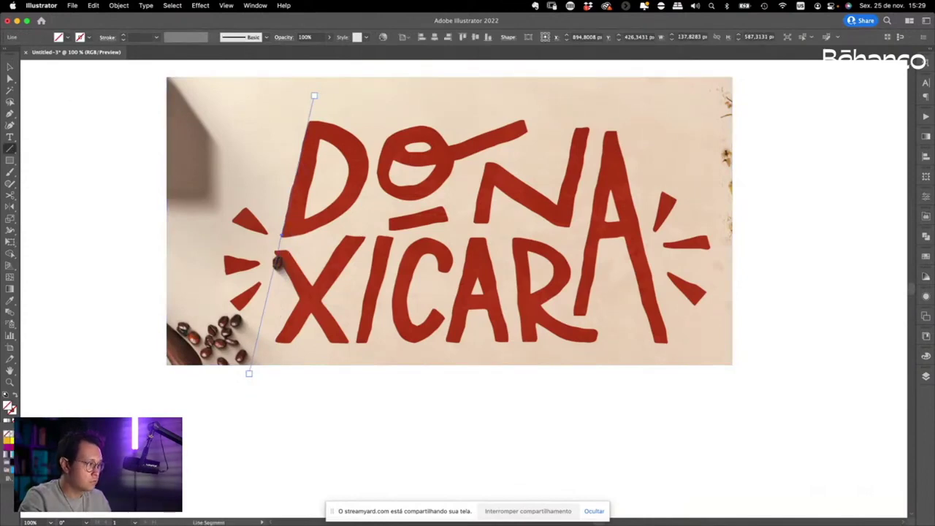
key("comma")
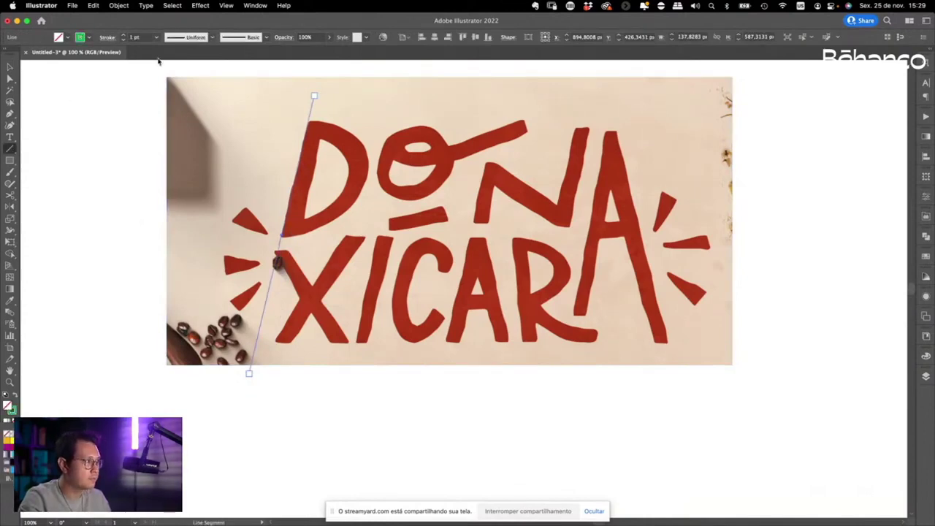
left_click(123, 35)
left_click(123, 35)
left_click(123, 35)
left_click(124, 35)
left_click(123, 35)
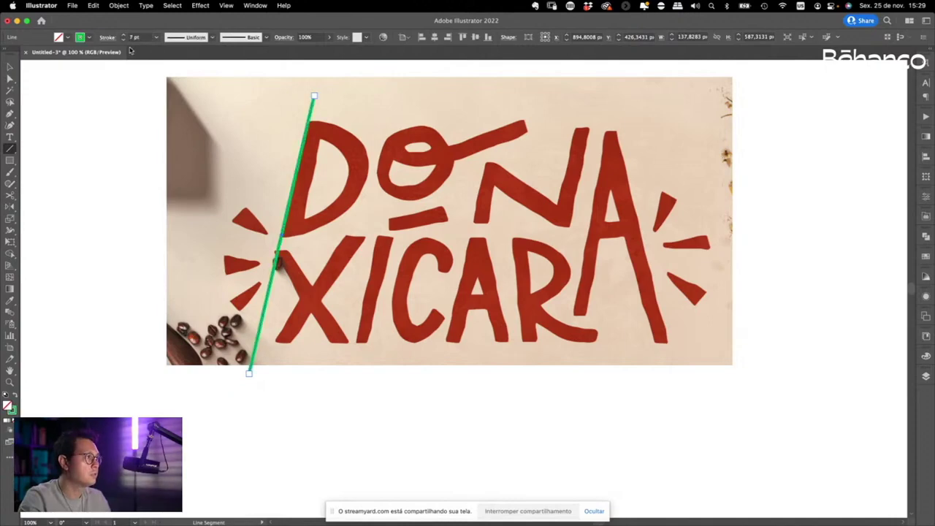
key("v")
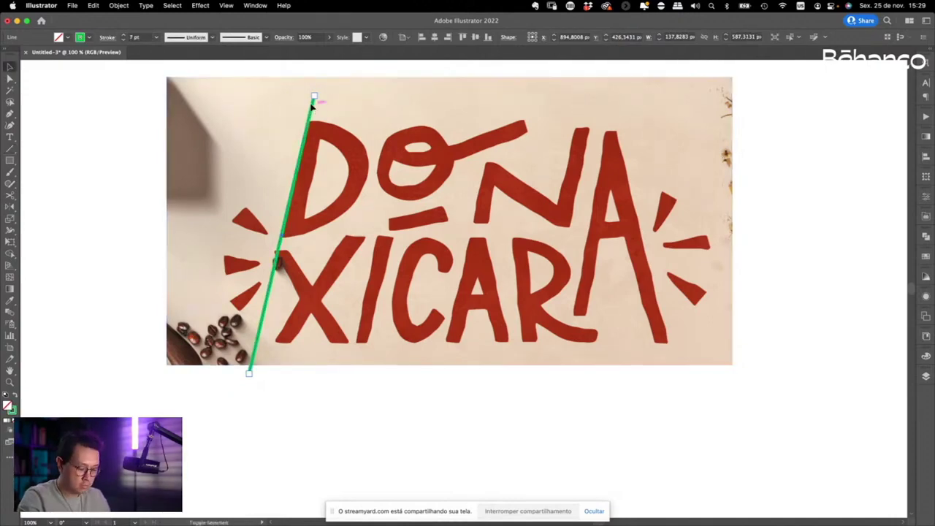
Step: Dismiss the stray open-file and spell-check windows and reselect the green slanted line
key("shift+o")
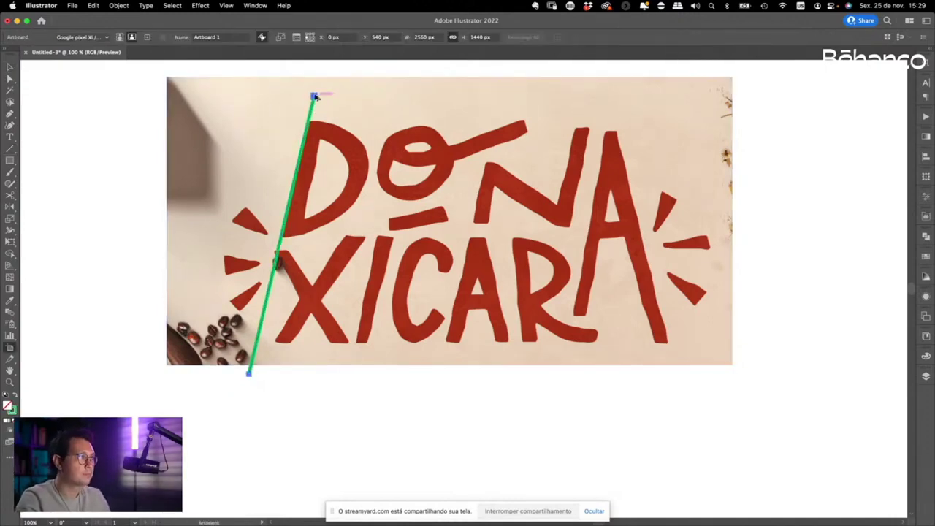
key("super+o")
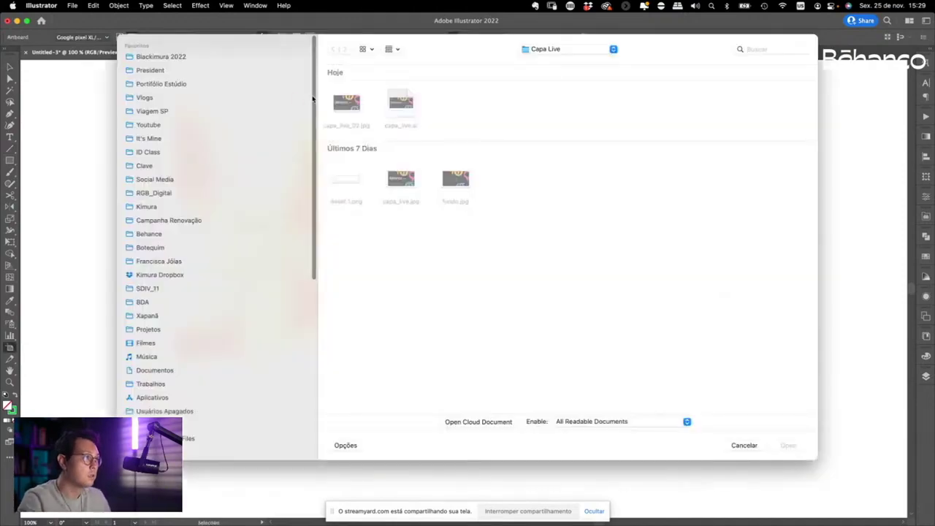
key("Escape")
key("ctrl+Up")
left_click(615, 323)
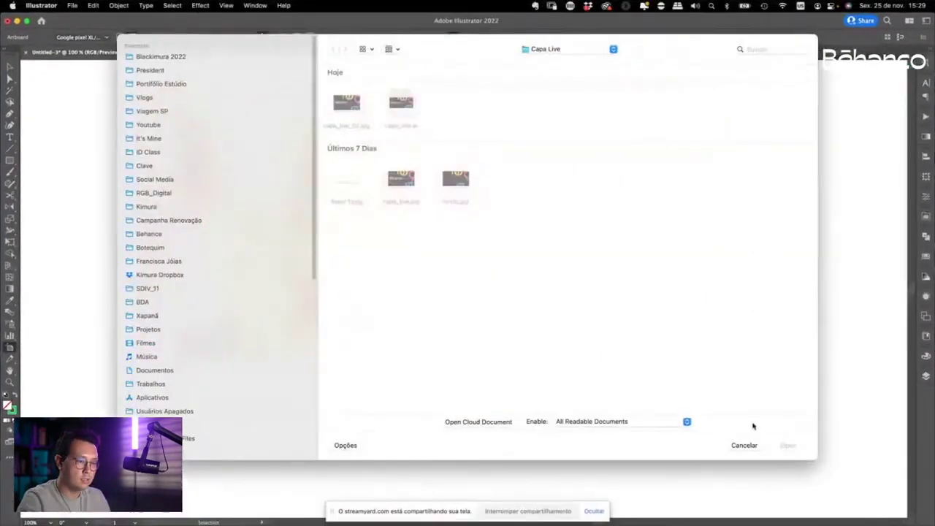
left_click(743, 444)
key("super+i")
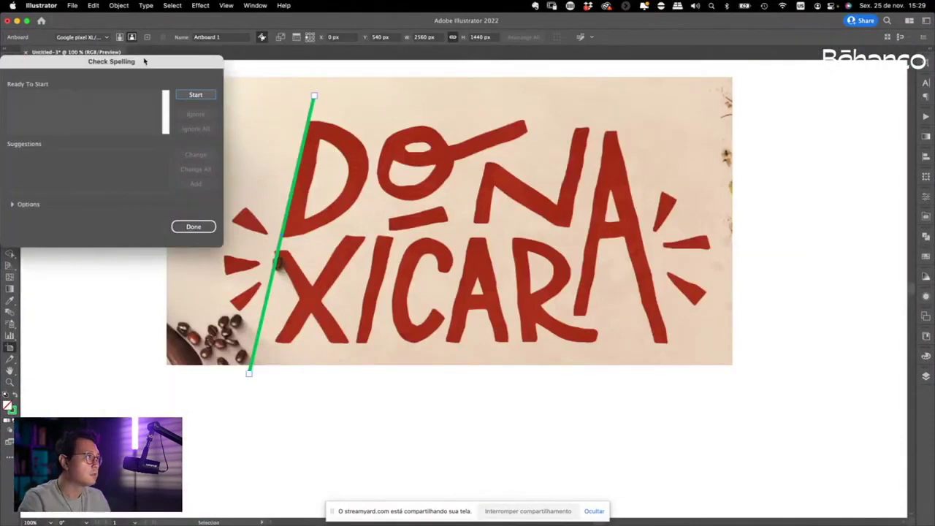
left_click(194, 226)
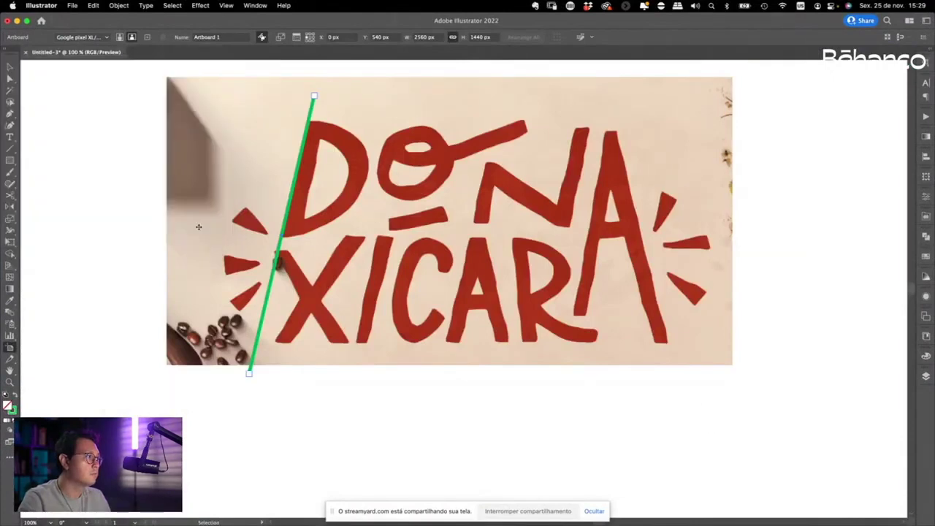
key("v")
left_click(310, 110)
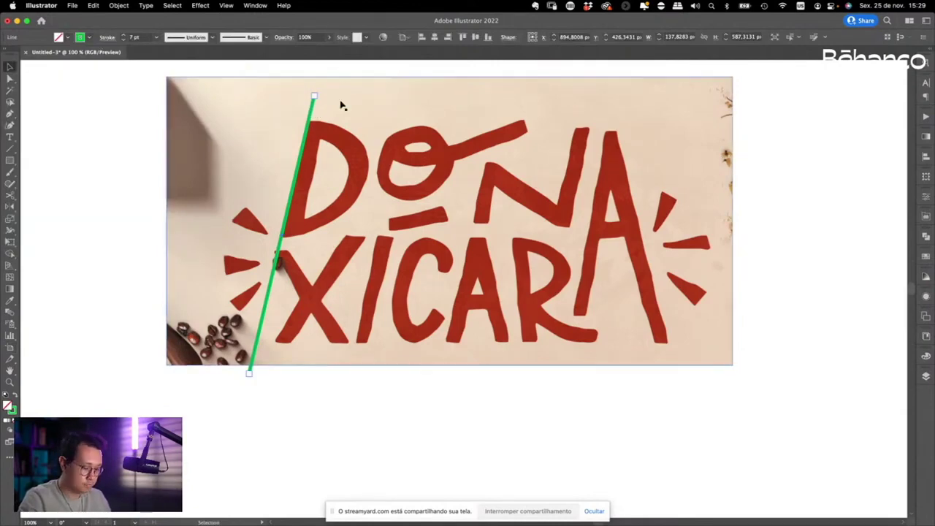
key("super+o")
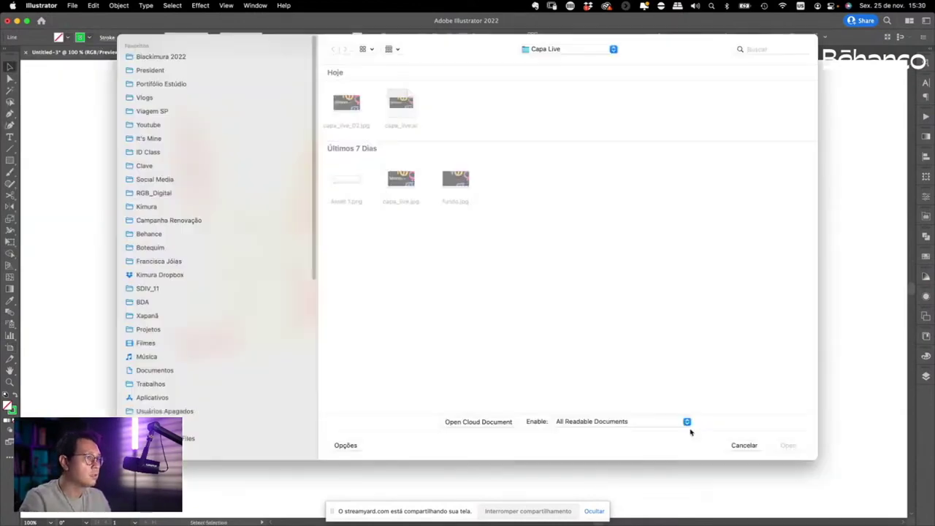
left_click(743, 445)
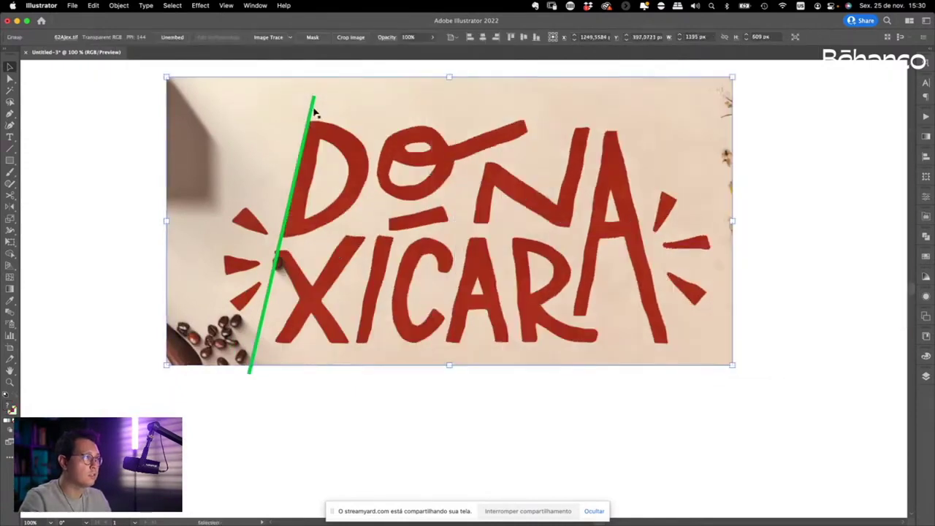
Step: Copy the green line to the right, reflect it, and align it with the side of the A
left_click(314, 111)
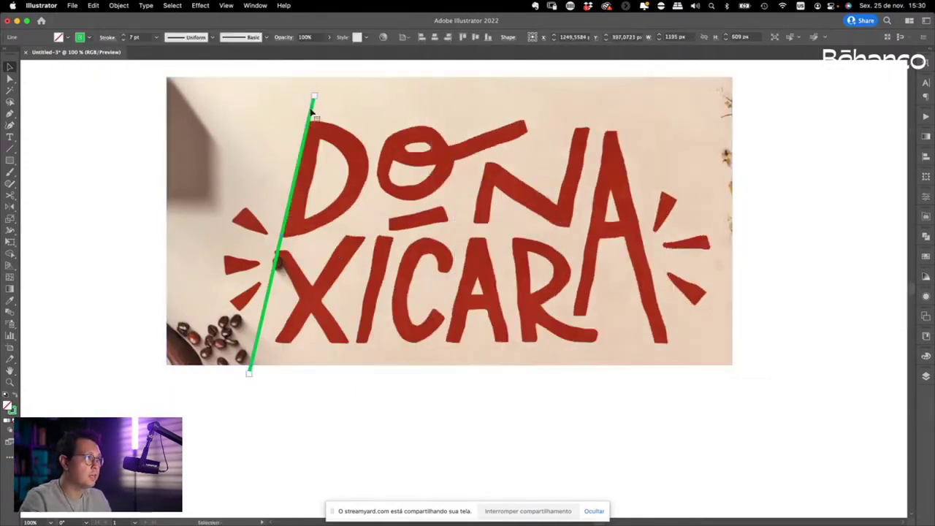
left_click_drag(314, 111, 631, 111)
right_click(632, 117)
mouse_move(653, 344)
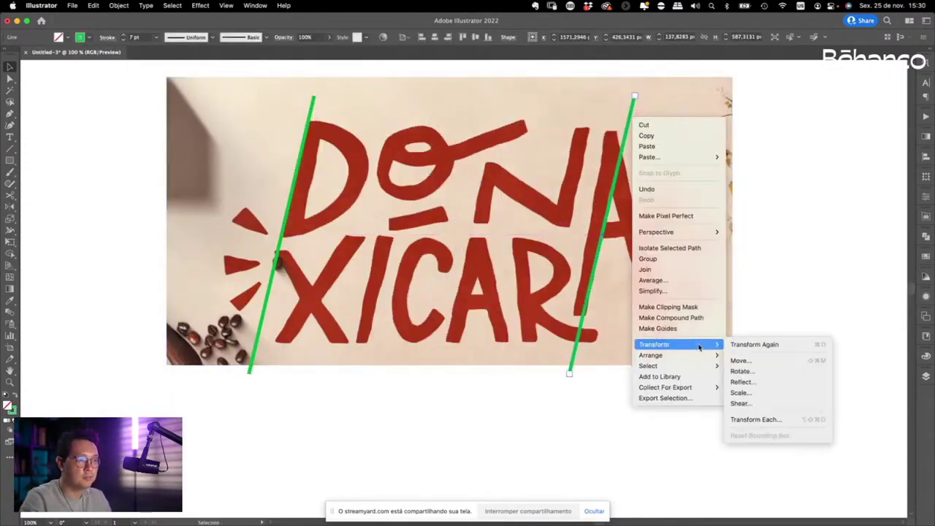
left_click(745, 380)
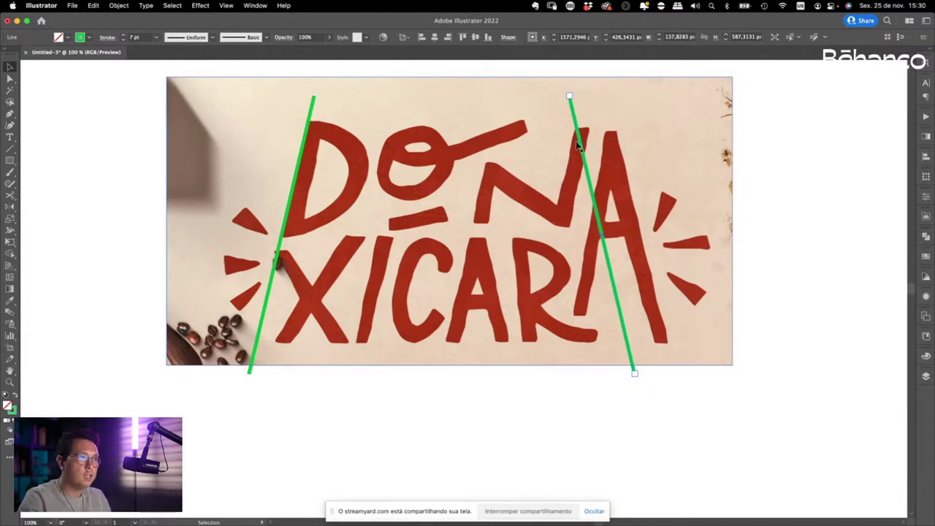
left_click_drag(579, 146, 618, 143)
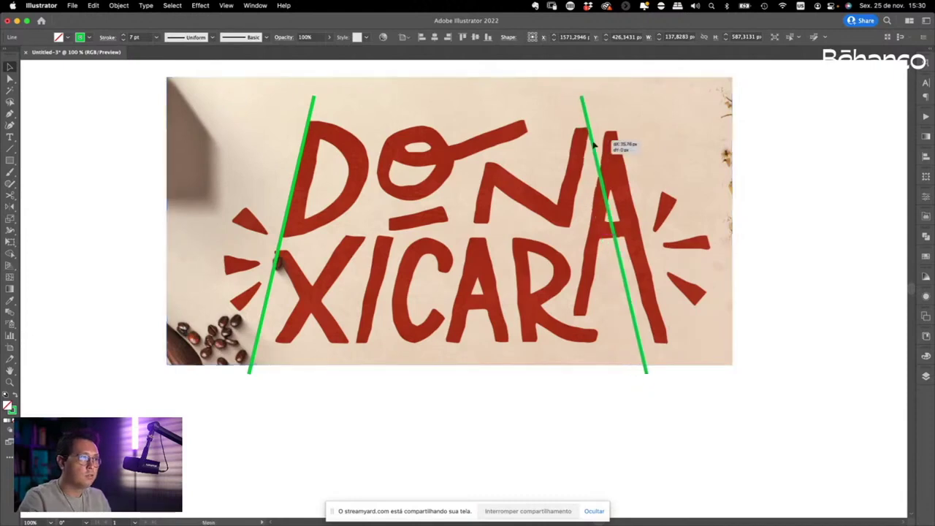
left_click(789, 160)
left_click(608, 97)
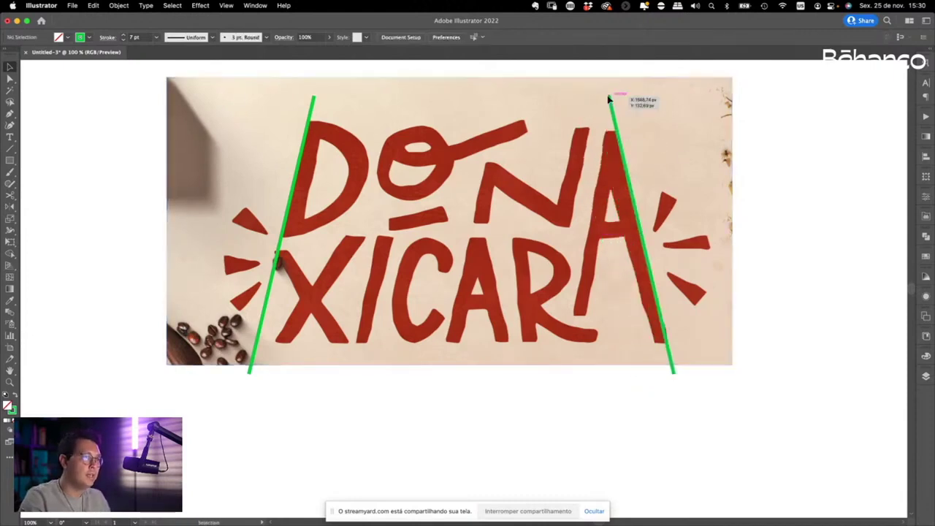
Step: Draw a horizontal green line across the lettering's top and copy it down to the baseline
key("backslash")
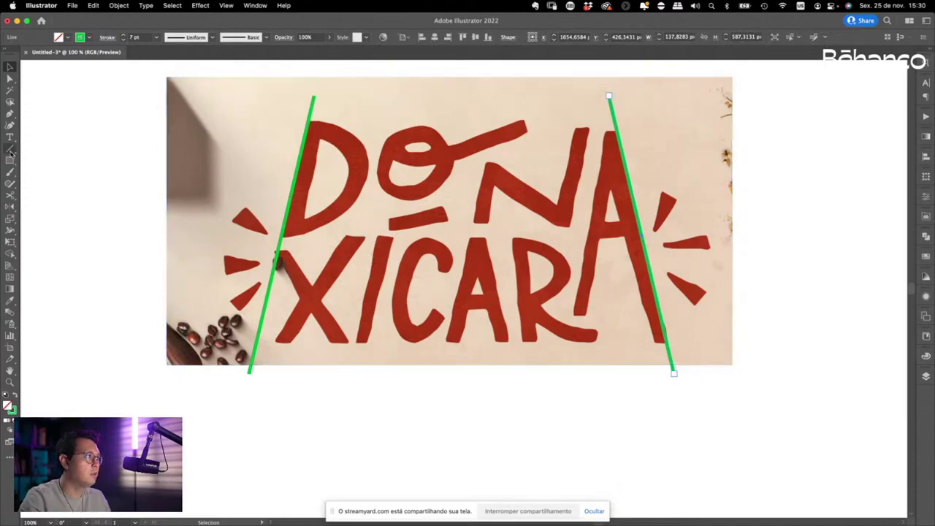
left_click_drag(475, 125, 223, 126)
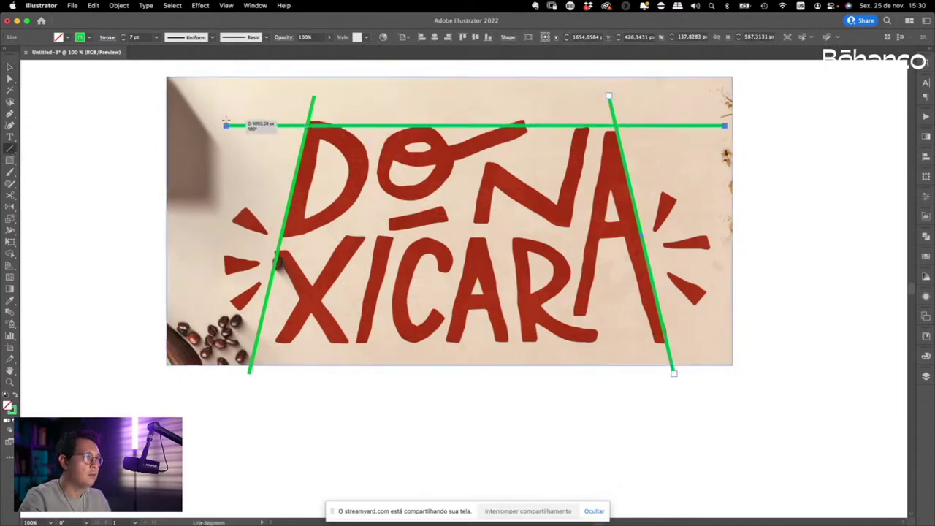
key("v")
left_click_drag(621, 126, 609, 344)
left_click(810, 269)
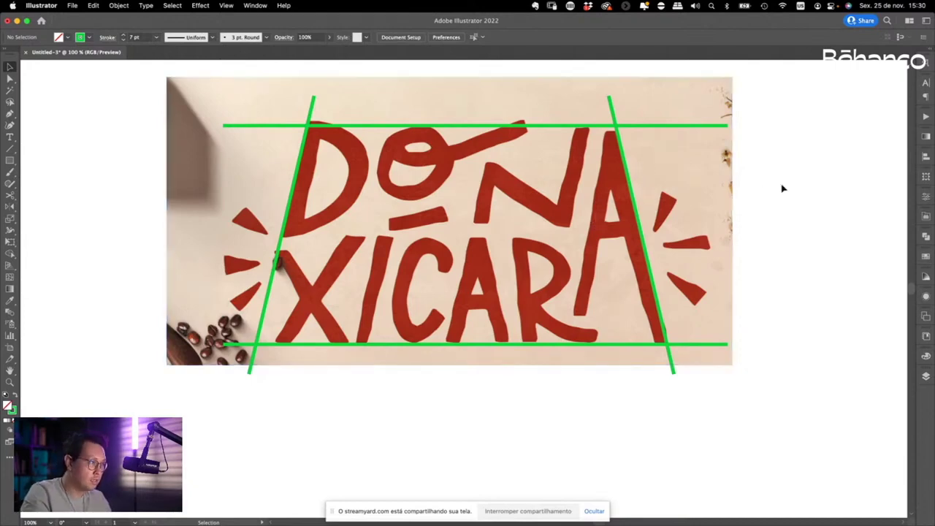
Step: Trace green guide lines along the left rays and select all three together
left_click(11, 149)
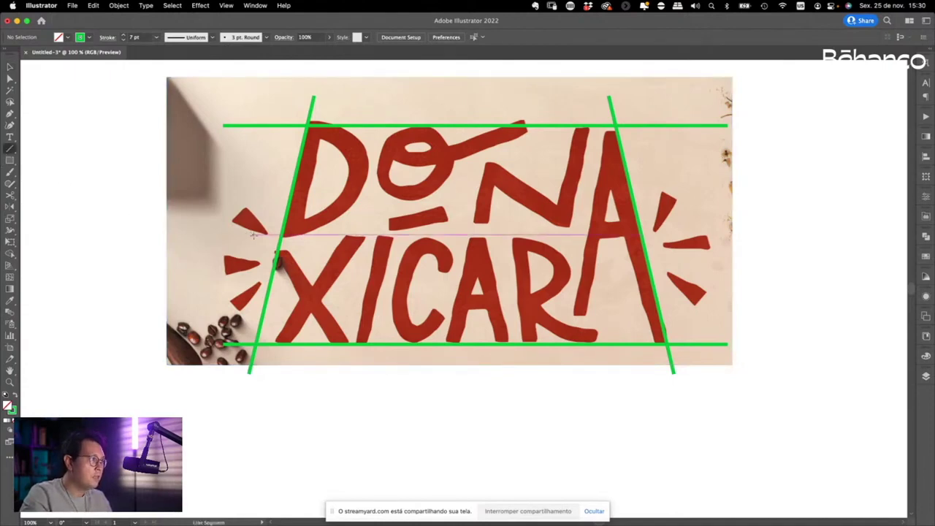
left_click_drag(265, 233, 231, 213)
mouse_move(262, 263)
left_mouse_down()
mouse_move(217, 269)
mouse_move(232, 313)
left_mouse_up()
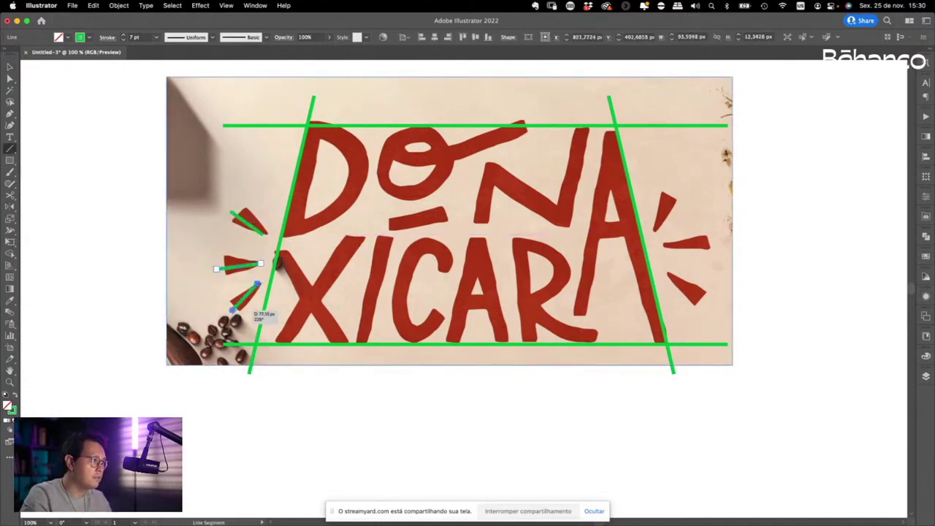
left_click(238, 266, "shift+super")
left_click(249, 223, "shift")
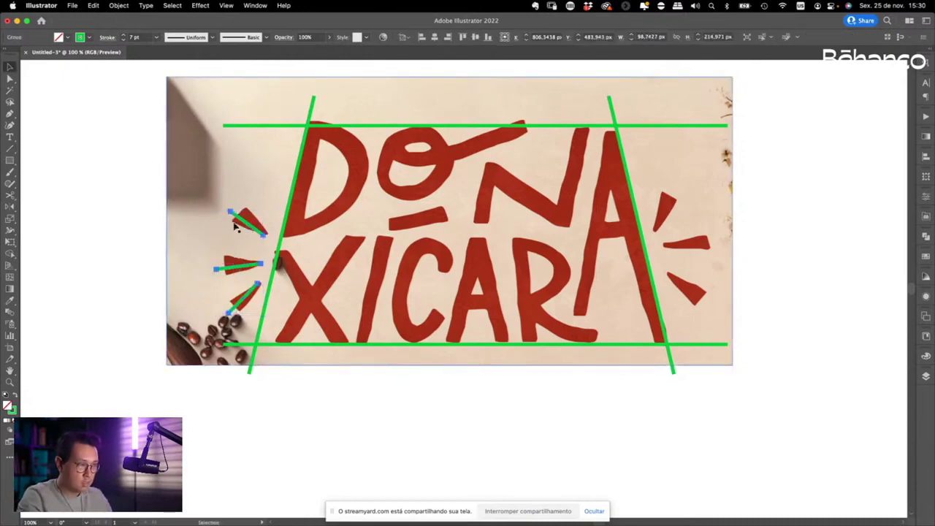
Step: Reflect a copy of the ray guides and move it onto the rays right of the A
key("shift+w")
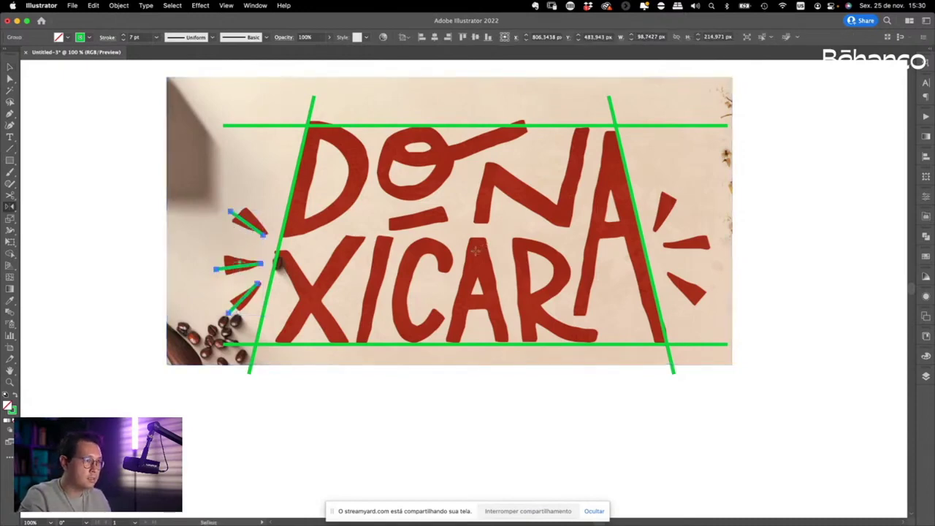
left_click(474, 251, "alt")
left_click(499, 273)
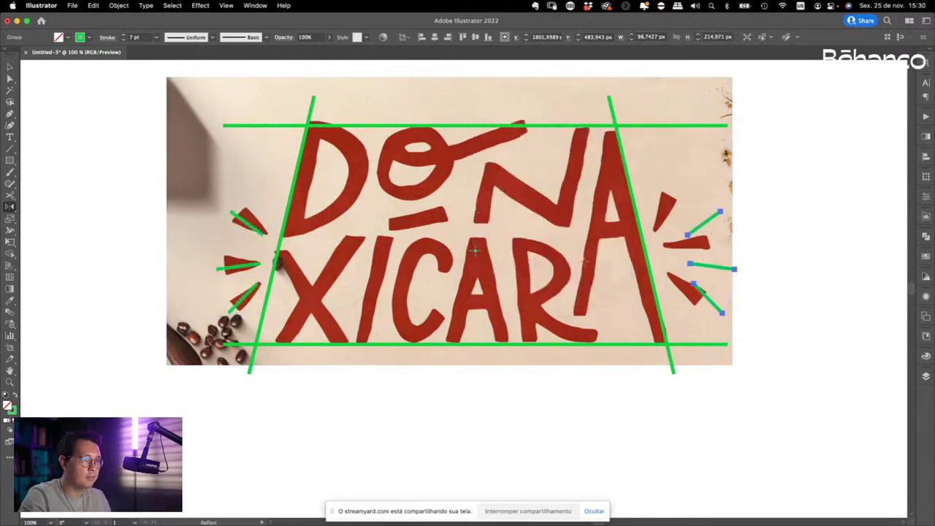
key("v")
left_click_drag(710, 224, 678, 223)
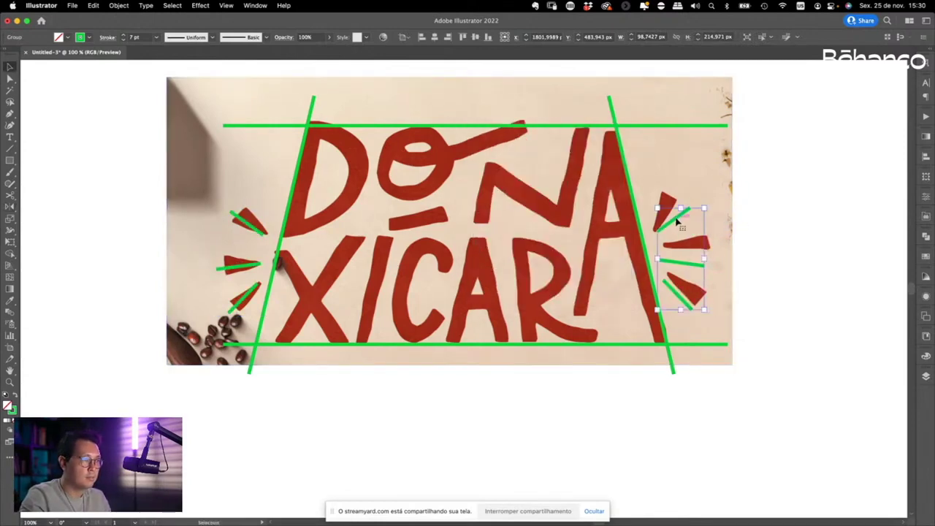
Step: Move the background coffee photo aside to check the guides on their own
left_click(685, 121)
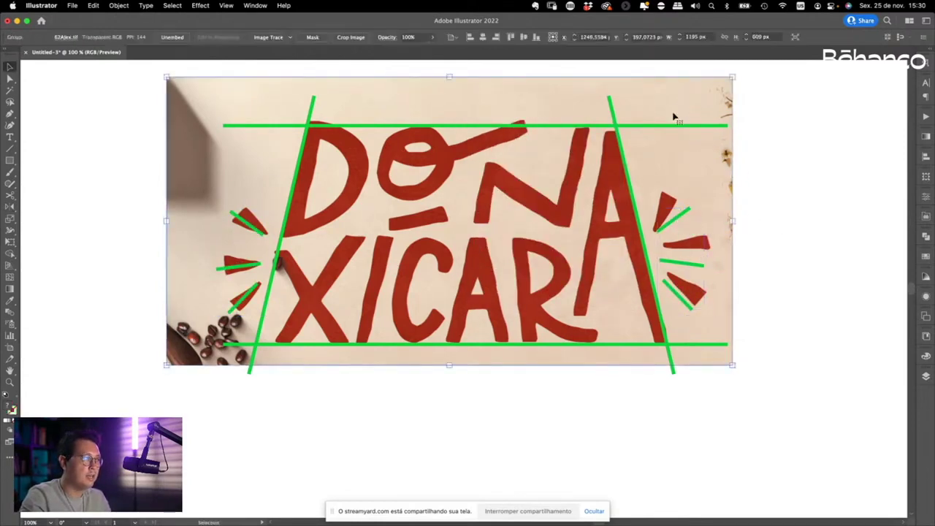
scroll(674, 117, "down", 1)
left_click_drag(673, 106, 286, 108)
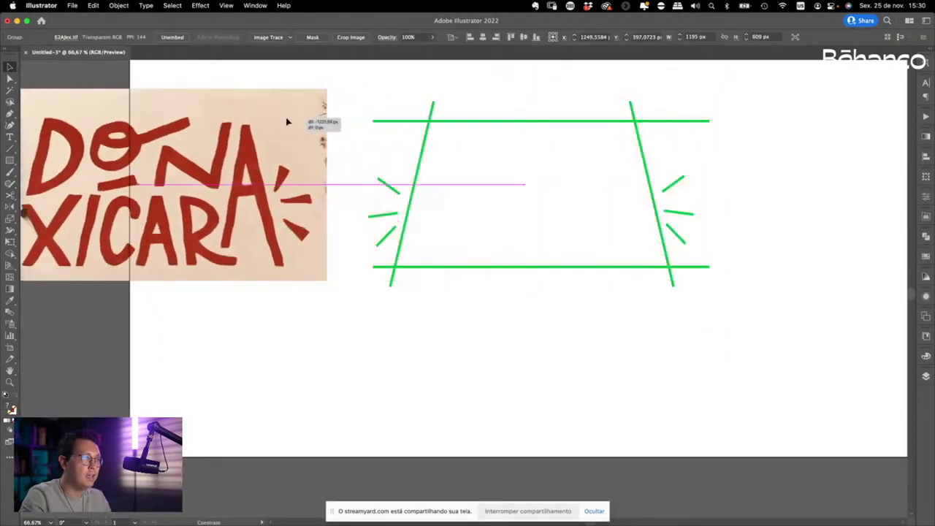
scroll(716, 185, "up", 1)
left_click(782, 200)
Step: Undo the photo move so it sits behind the guides, then switch to Safari's Behance page
key("super+z")
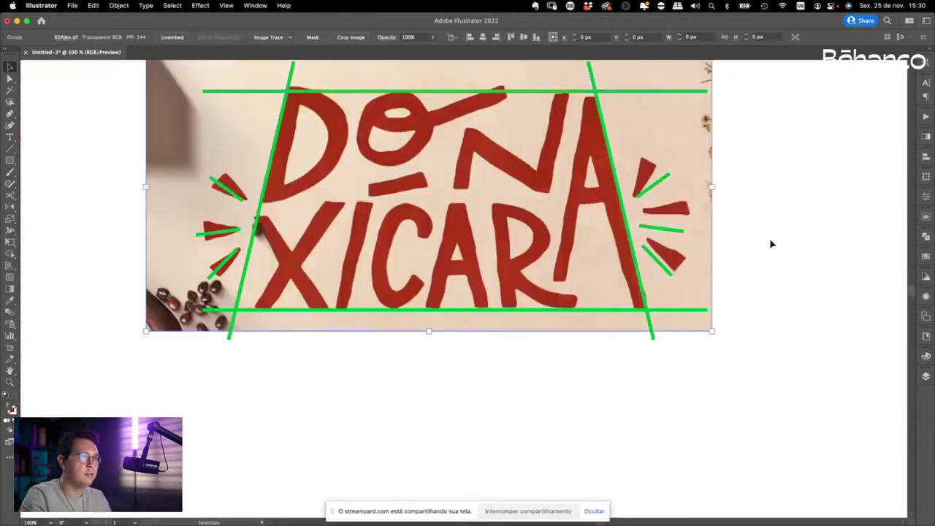
left_click(769, 241)
scroll(519, 217, "up", 2)
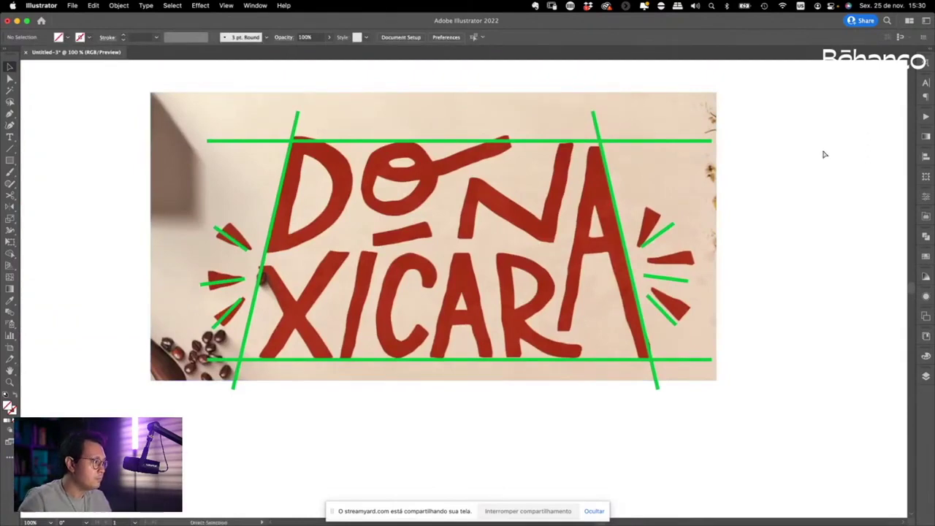
key("super+Tab")
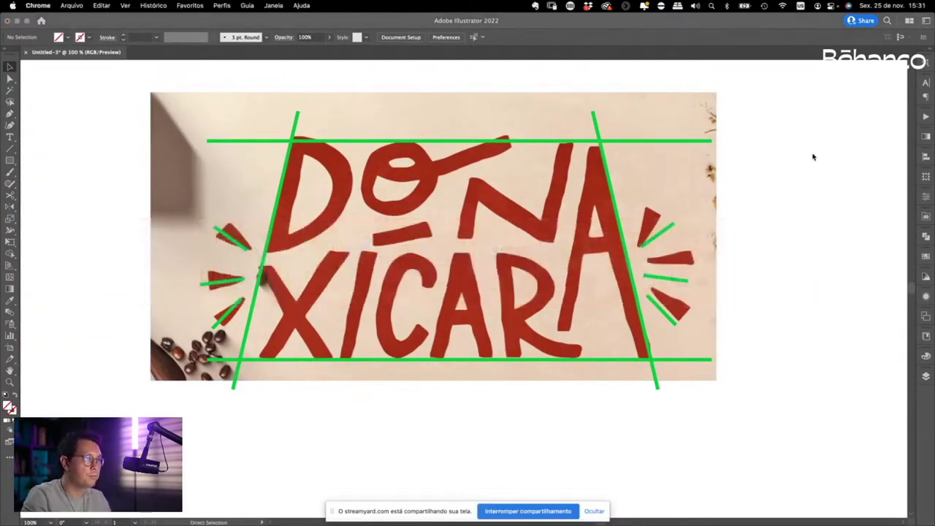
key("super+Tab")
key("super+Tab")
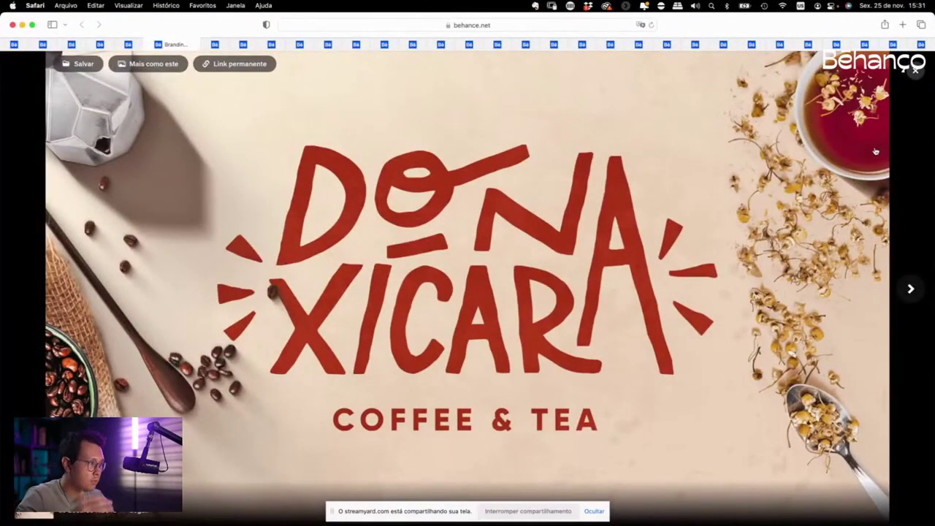
Step: Close the cover image and view the red cup image full-screen
left_click(915, 70)
scroll(909, 198, "down", 10)
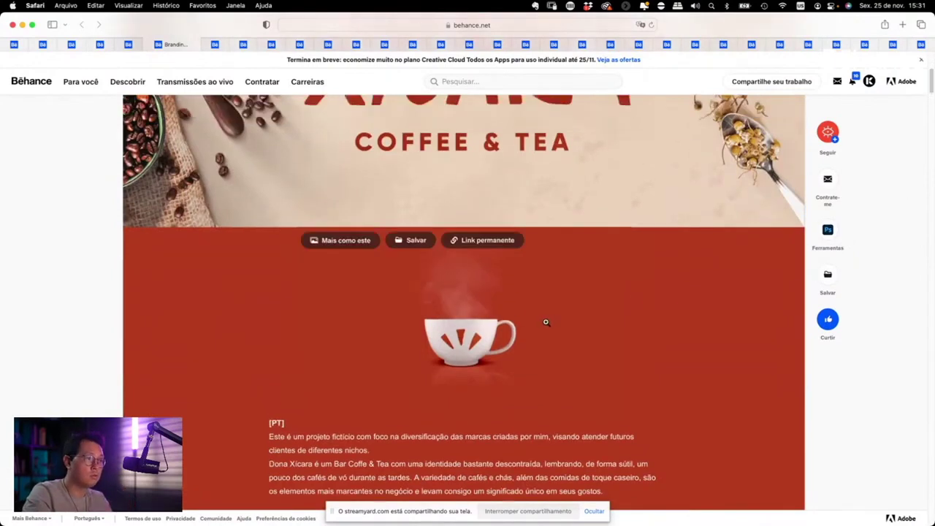
left_click(550, 322)
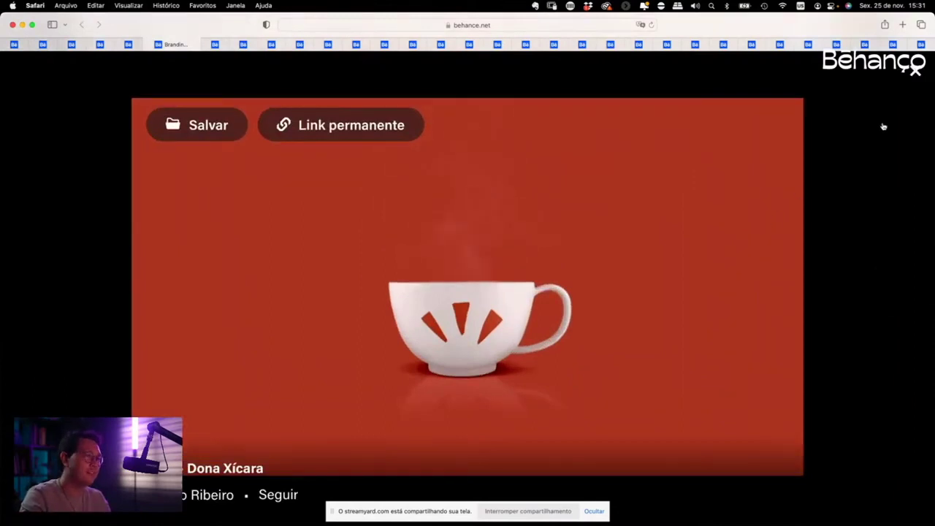
left_click(914, 69)
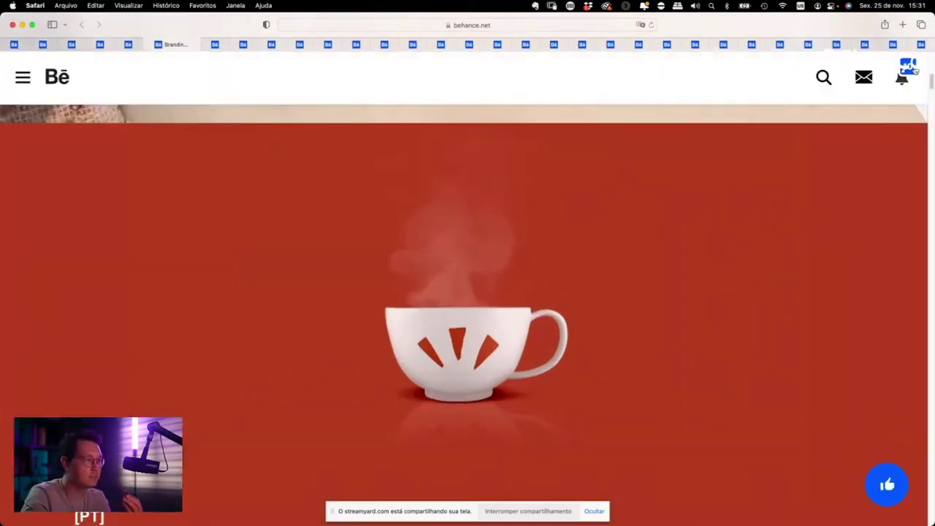
left_click(709, 236)
left_click(913, 70)
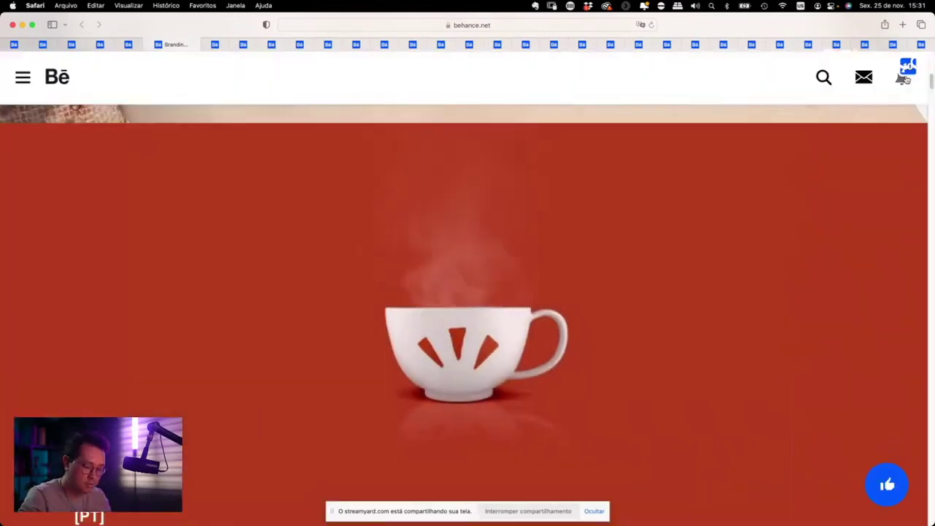
Step: Scroll further down the project and view the stamp logos image full-screen
scroll(931, 151, "down", 5)
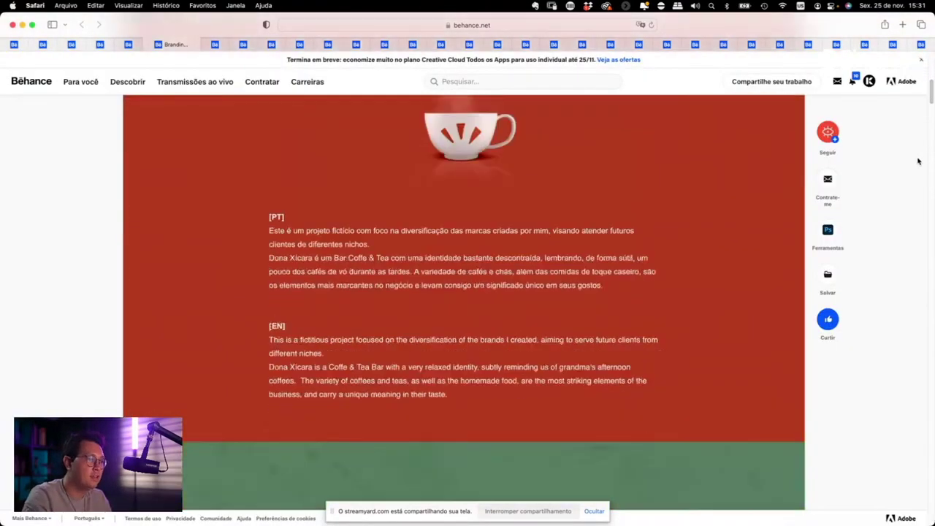
scroll(918, 160, "down", 4)
scroll(917, 160, "down", 3)
scroll(918, 161, "down", 1)
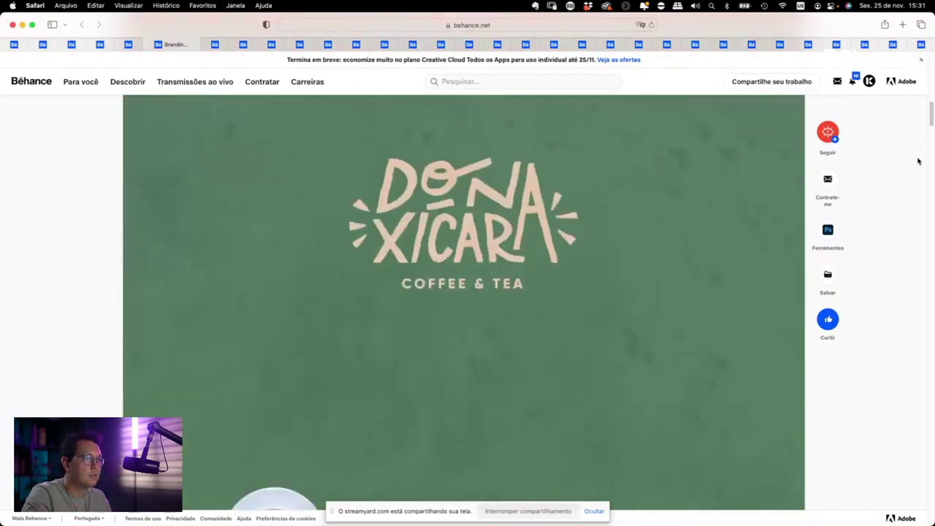
scroll(918, 160, "down", 1)
scroll(918, 161, "down", 2)
scroll(918, 160, "down", 2)
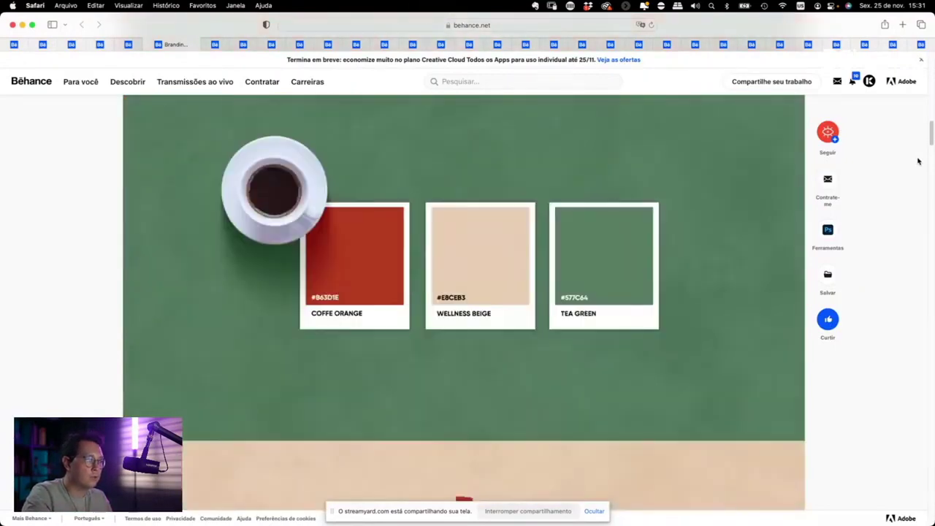
scroll(918, 161, "down", 2)
scroll(918, 161, "down", 3)
scroll(918, 161, "down", 1)
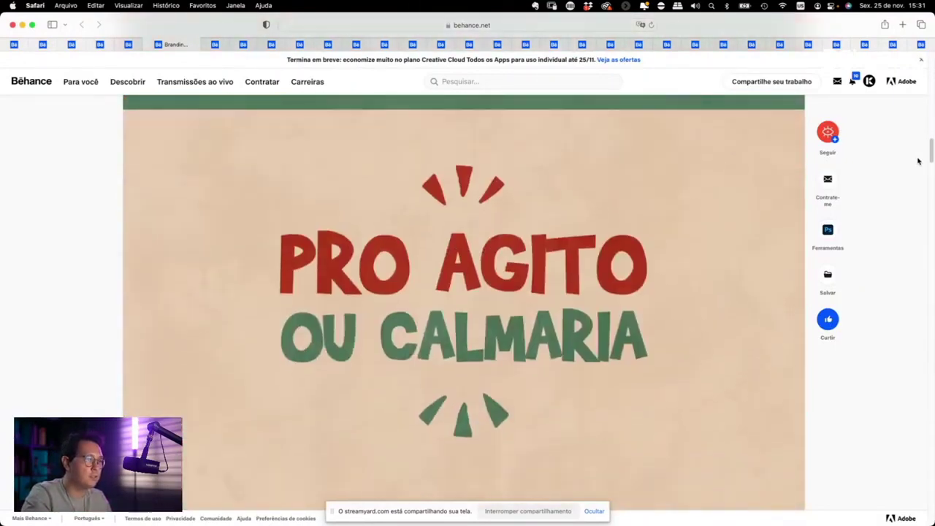
scroll(917, 161, "down", 2)
scroll(918, 160, "down", 3)
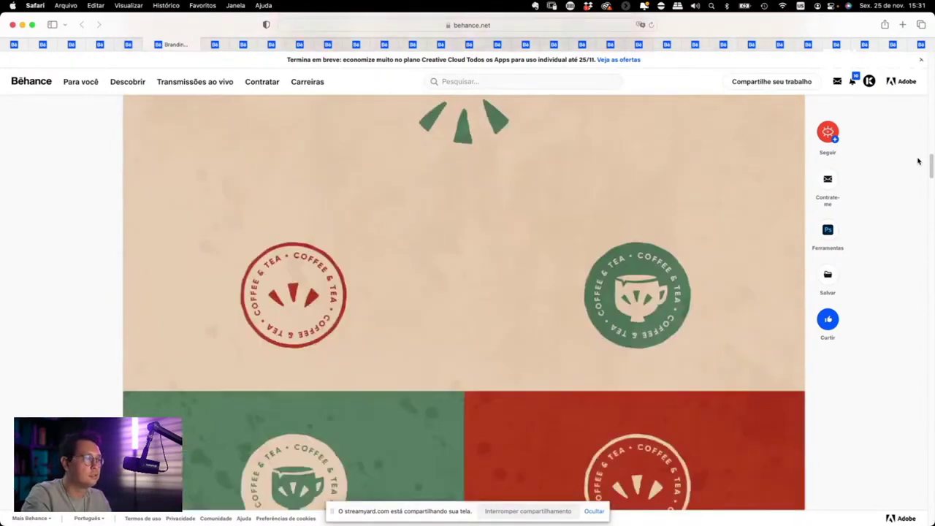
scroll(918, 161, "down", 1)
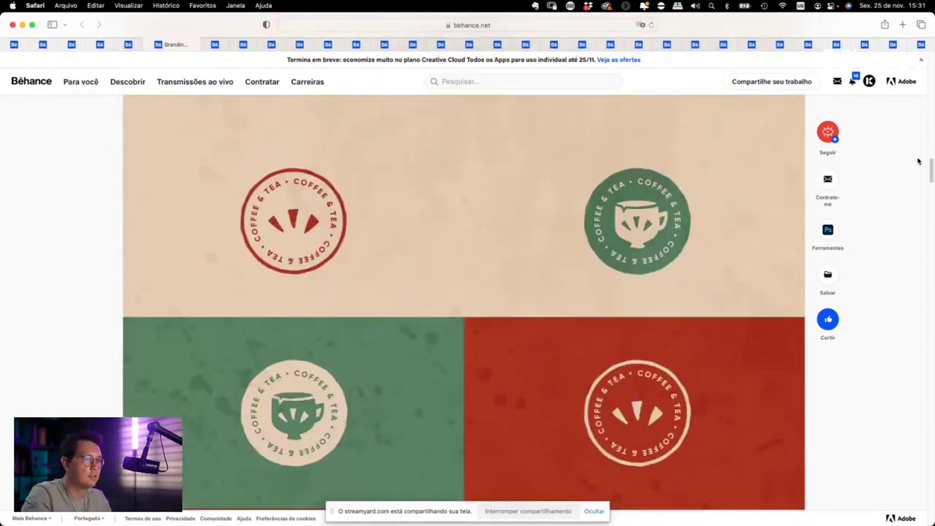
left_click(655, 242)
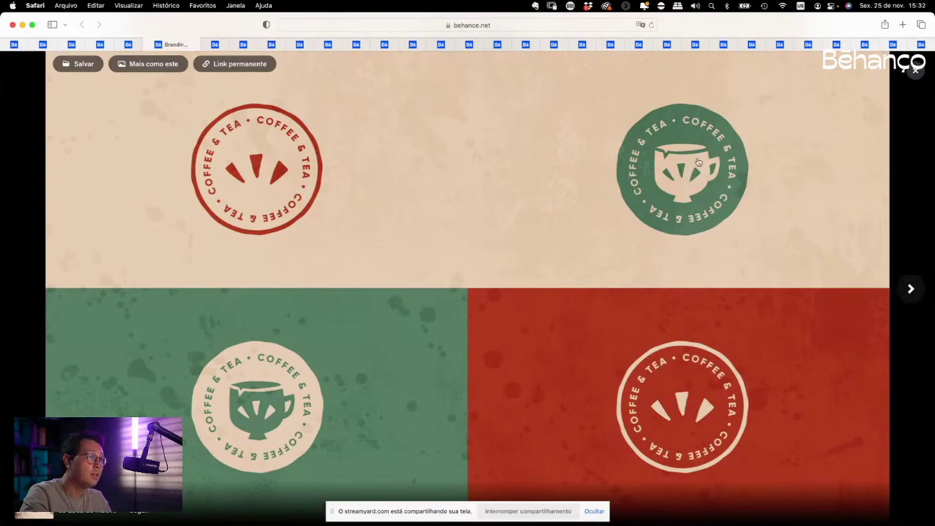
left_click(915, 69)
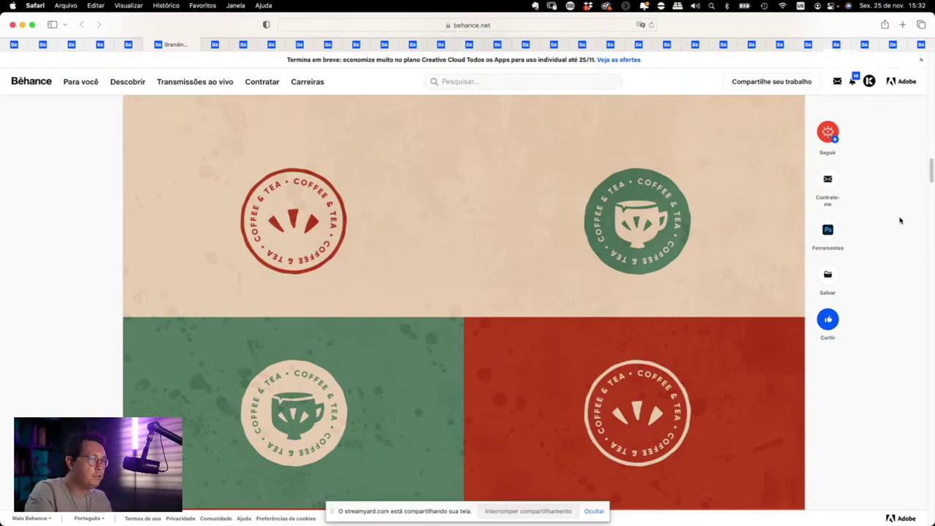
Step: Find the Adocica coffee-bag photo and open it in the full-screen viewer
scroll(899, 221, "down", 1)
scroll(899, 220, "down", 10)
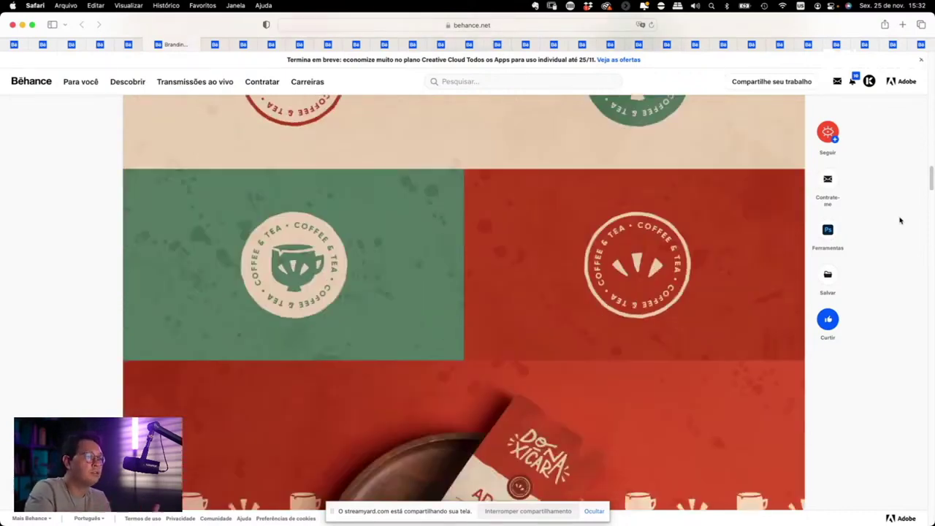
scroll(899, 221, "up", 2)
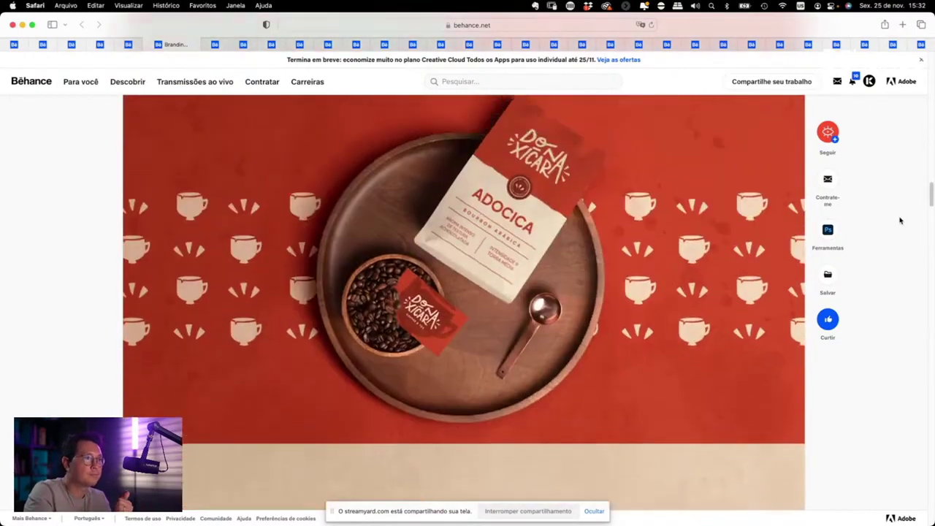
left_click(614, 212)
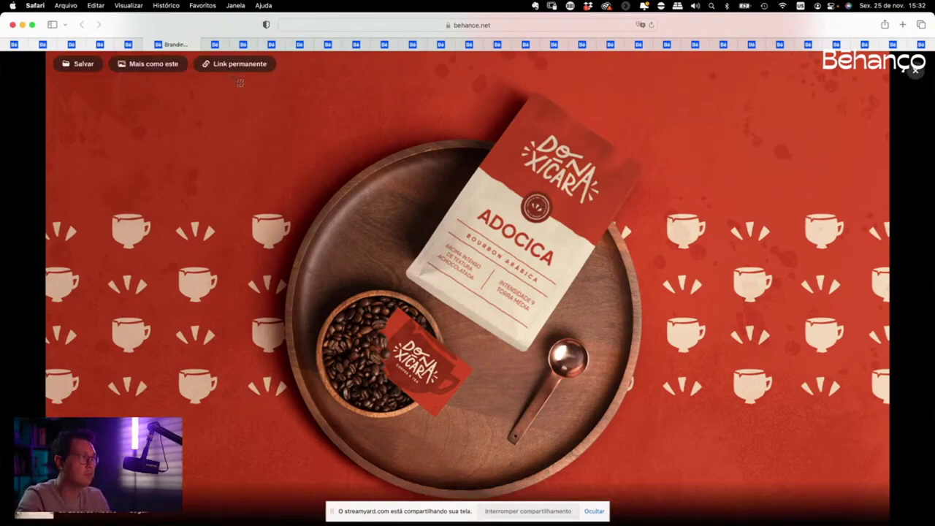
Step: Screenshot the Adocica mockup into Illustrator, placing it left of the lettering moved right
left_click_drag(231, 76, 717, 487)
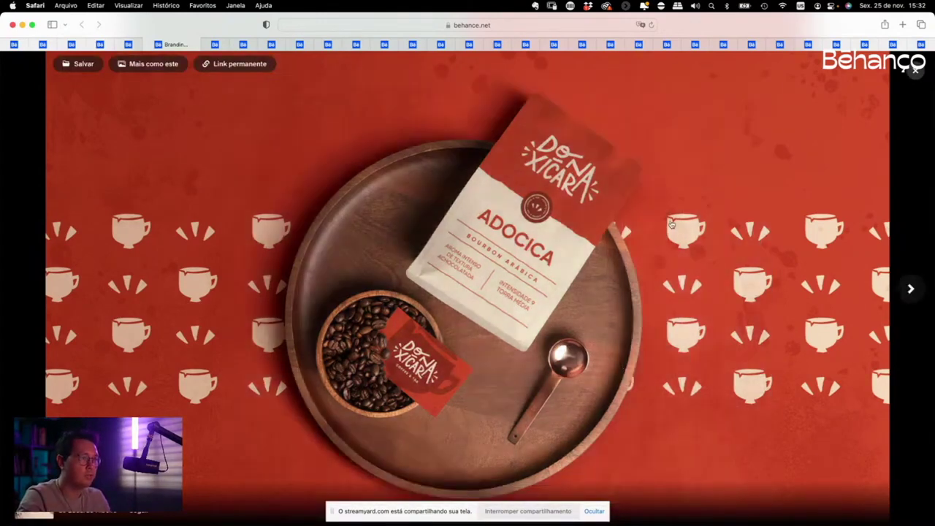
key("super+Tab")
key("super+Tab")
mouse_move(876, 485)
left_mouse_down()
mouse_move(809, 376)
mouse_move(314, 281)
left_mouse_up()
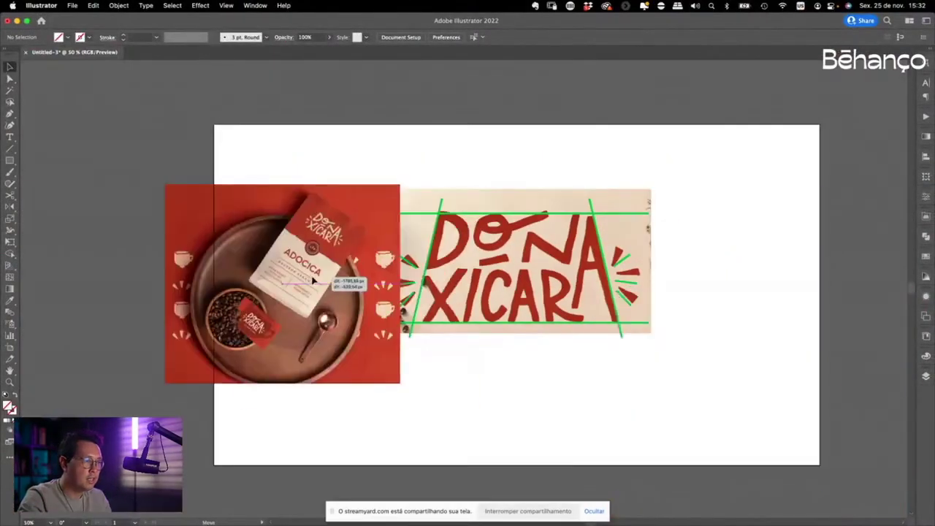
left_click_drag(739, 178, 413, 376)
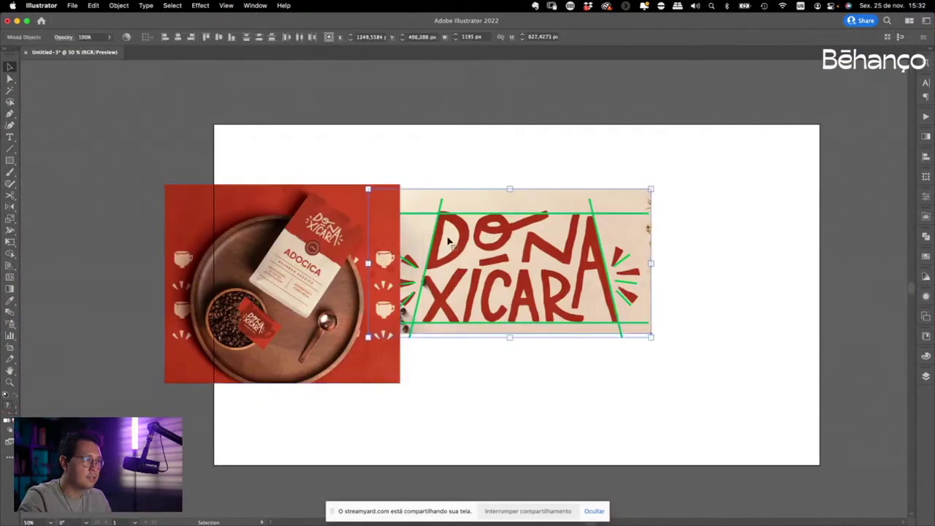
left_click_drag(448, 241, 585, 234)
left_click_drag(254, 295, 352, 284)
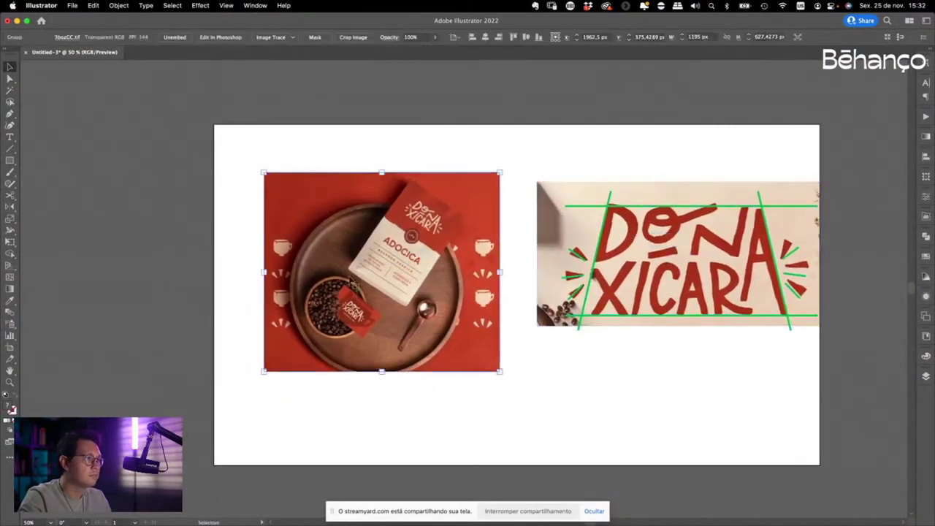
Step: Dismiss the system do-not-disturb focus panel and deselect the photo
scroll(332, 257, "up", 2)
scroll(333, 257, "up", 1)
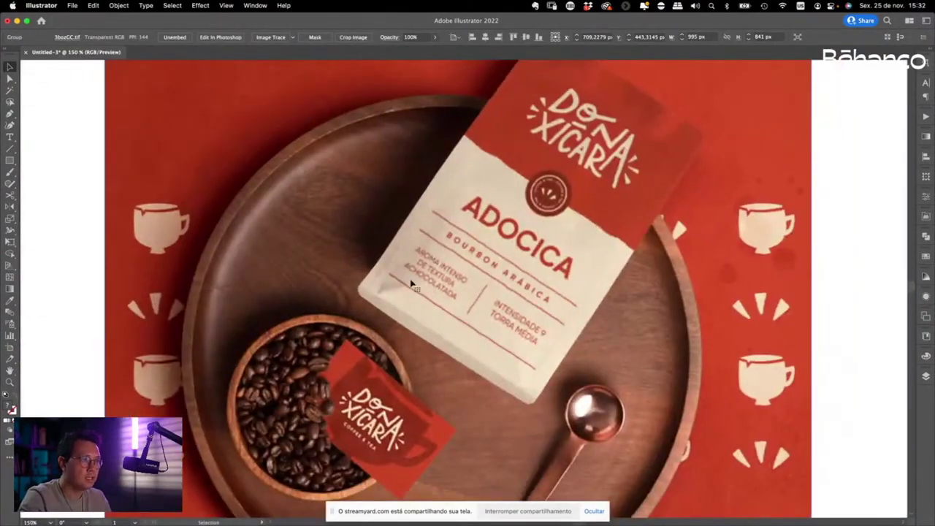
scroll(411, 285, "down", 1)
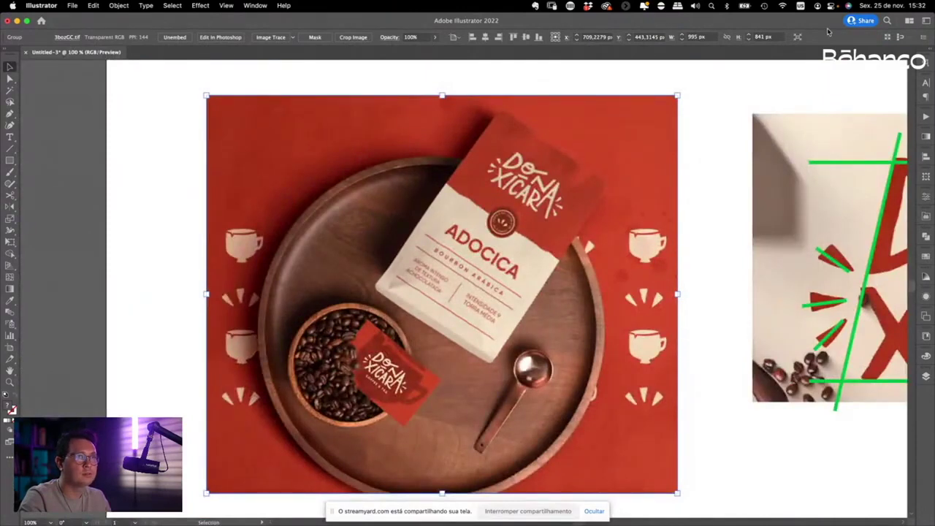
left_click(831, 6)
left_click(870, 54)
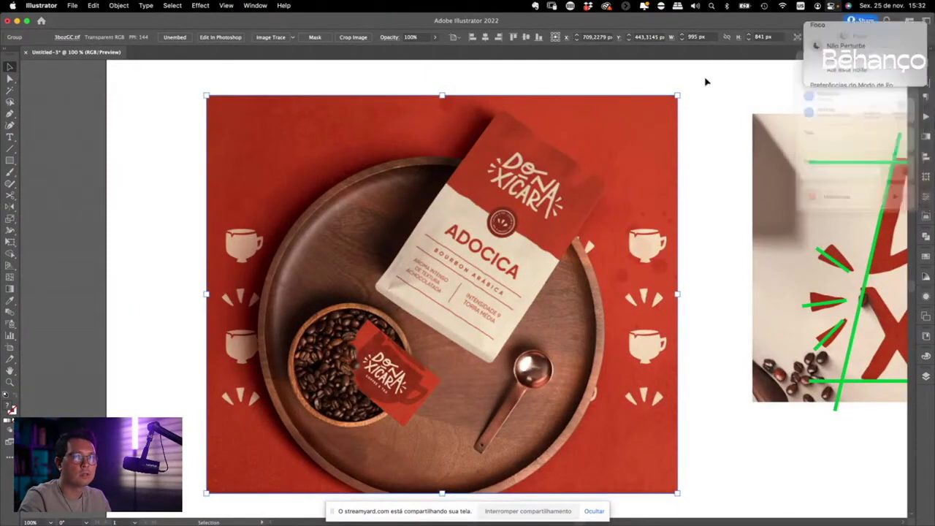
left_click(706, 116)
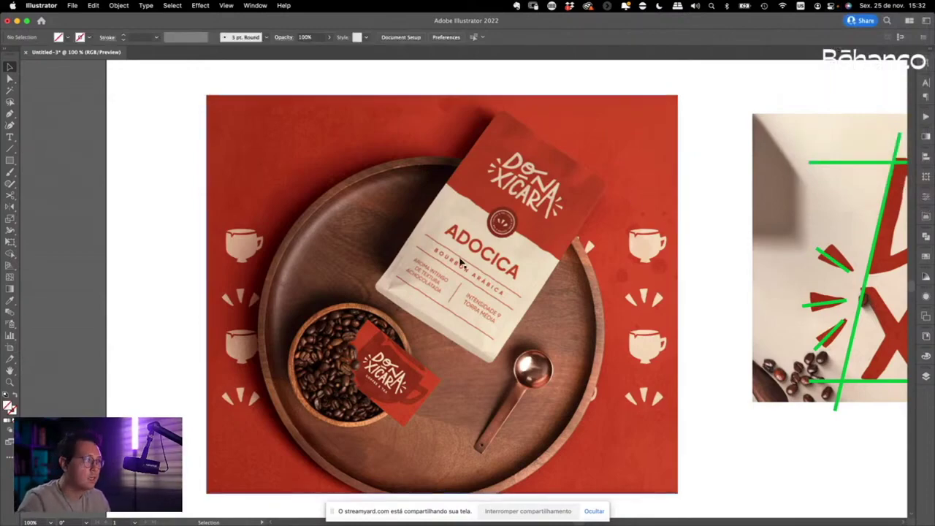
Step: With the Paintbrush, circle the round seal on the coffee bag in white
scroll(460, 260, "up", 2)
scroll(460, 260, "up", 1)
key("b")
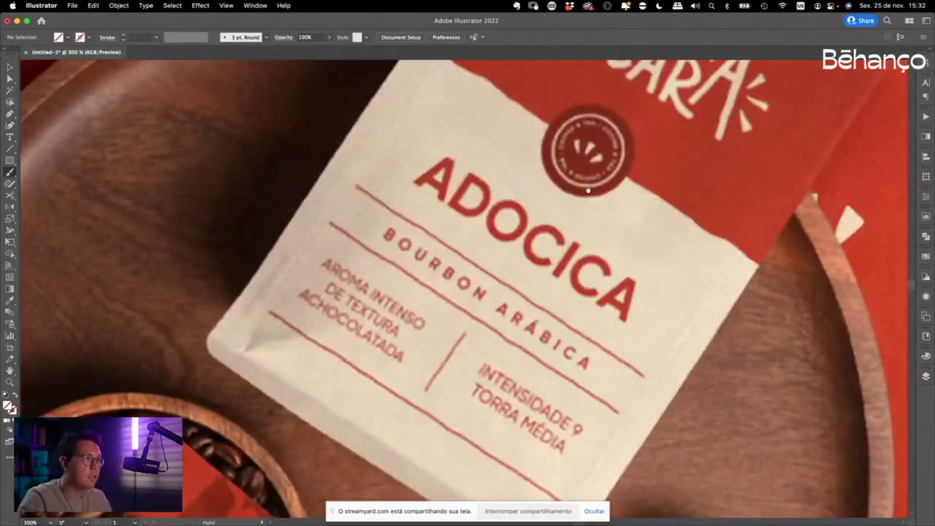
scroll(511, 201, "up", 5)
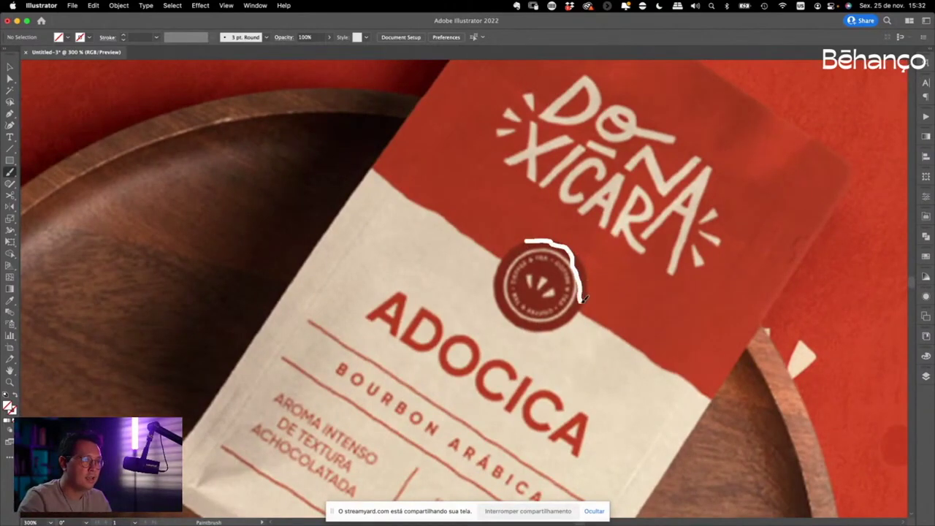
left_click_drag(557, 327, 515, 247)
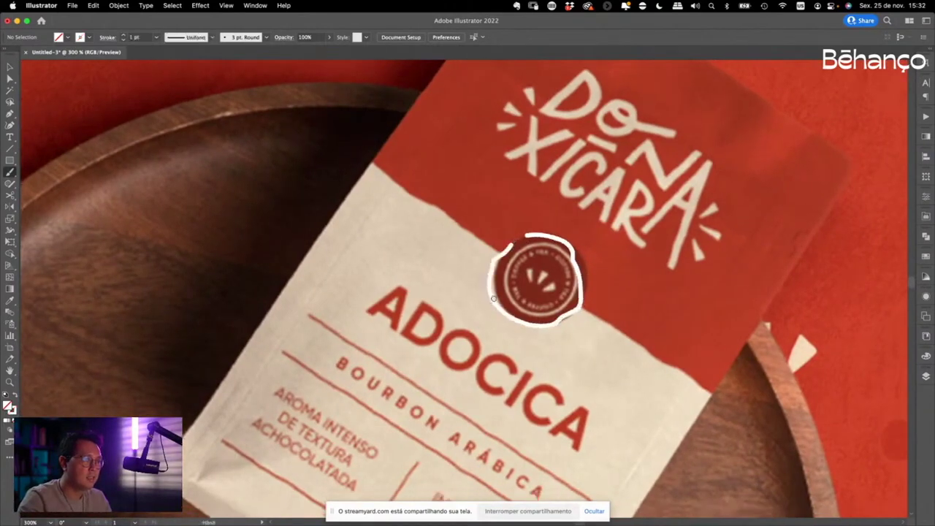
Step: Brush white wavy lines above and below BOURBON ARÁBICA, then return to Safari
scroll(413, 212, "down", 4)
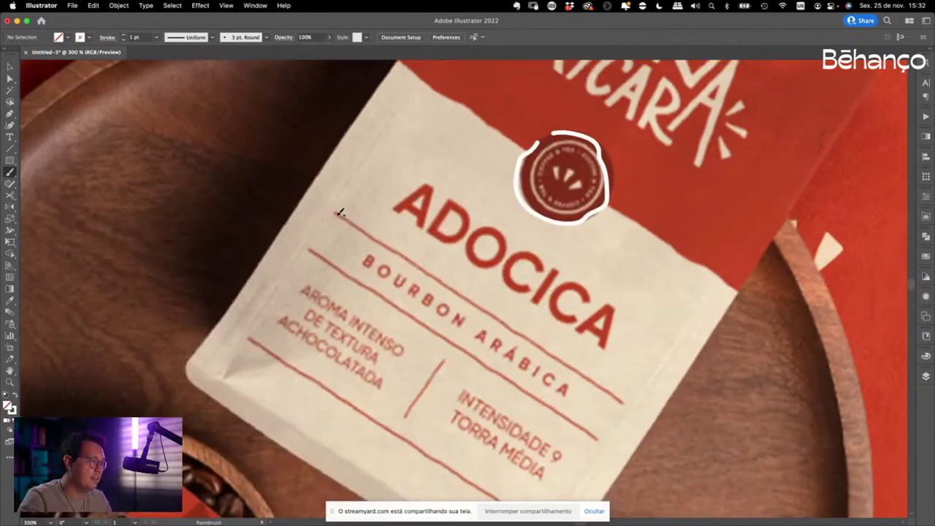
left_click_drag(337, 212, 643, 413)
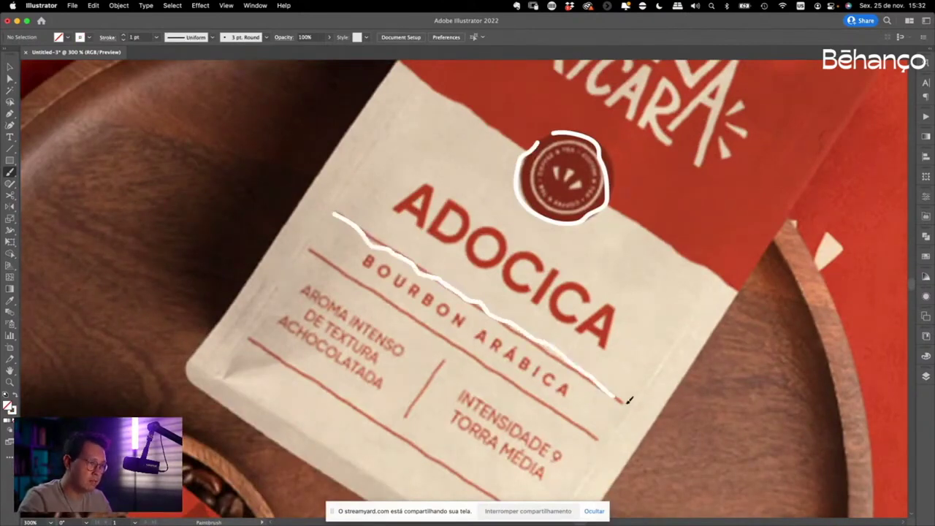
mouse_move(312, 255)
left_mouse_down()
mouse_move(565, 405)
mouse_move(596, 436)
left_mouse_up()
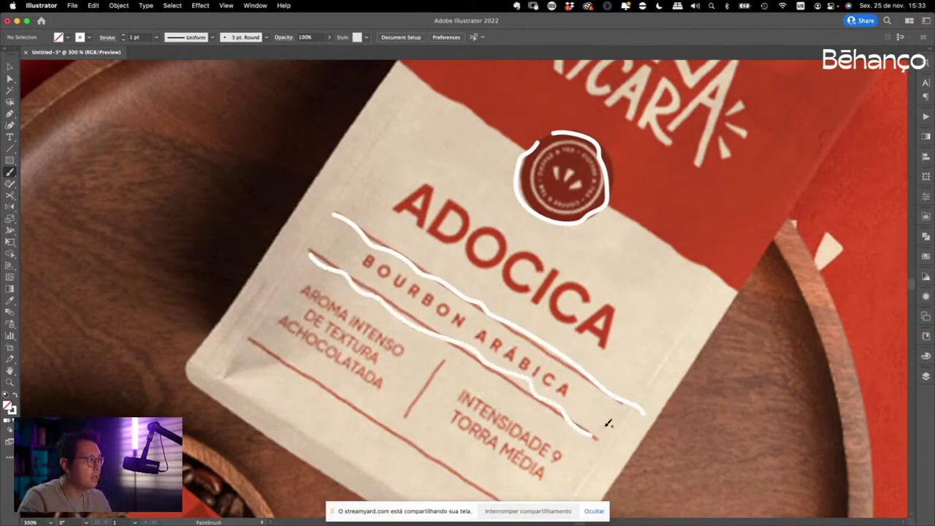
key("v")
key("ctrl+minus")
key("ctrl+minus")
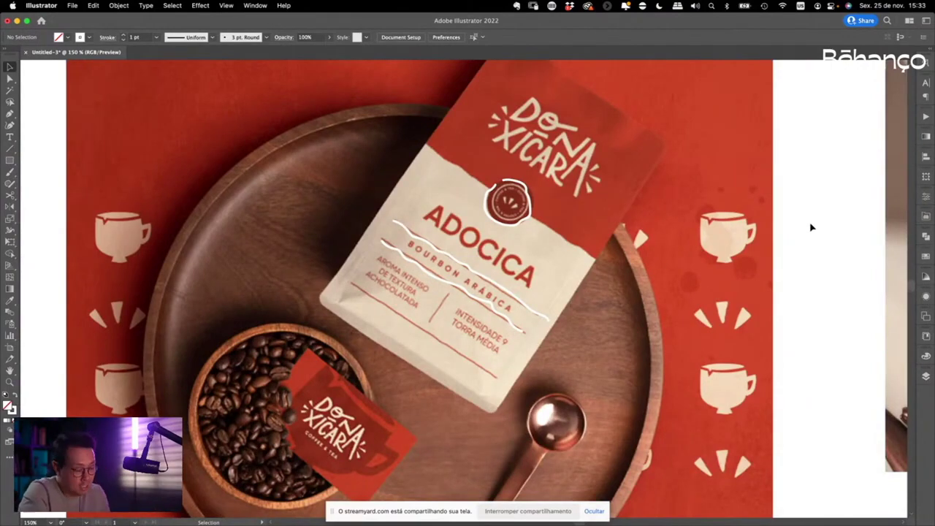
key("ctrl+Left")
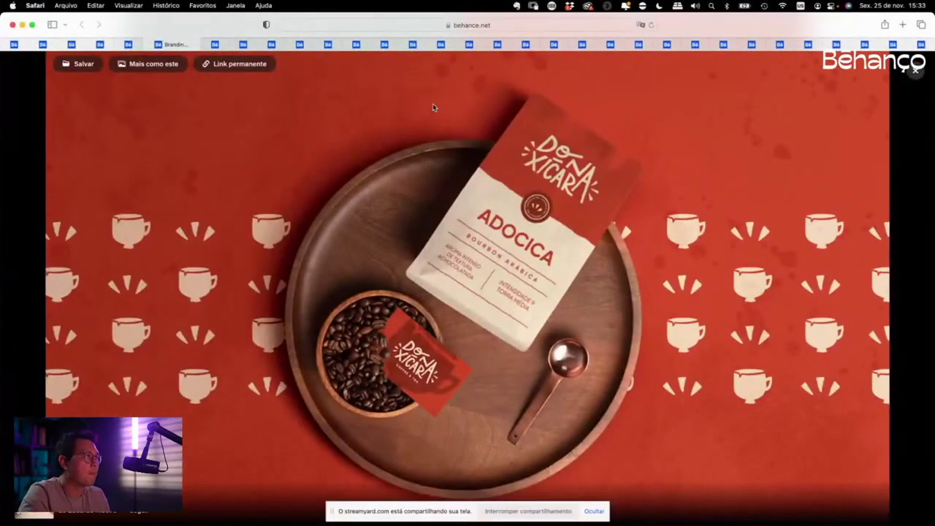
Step: Close the viewer and briefly view the business cards image full-screen
key("Escape")
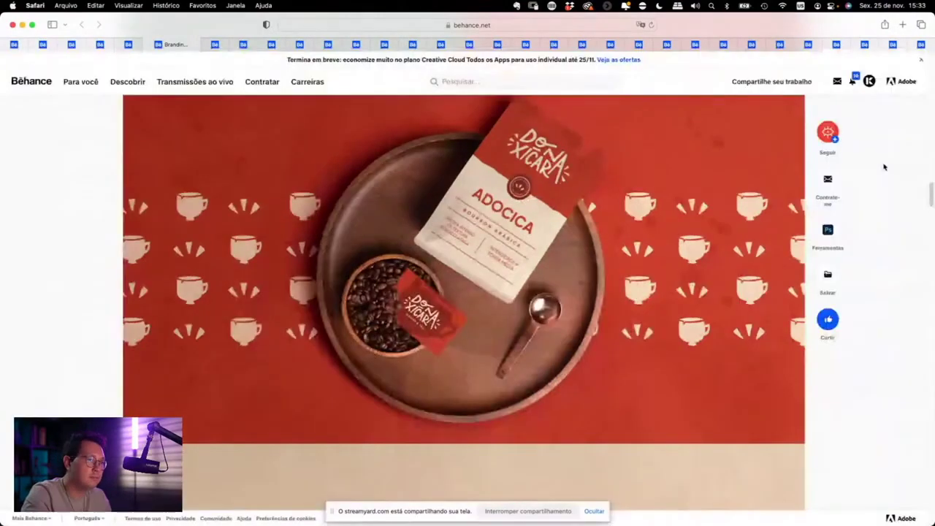
scroll(883, 167, "down", 2)
scroll(883, 168, "down", 3)
scroll(882, 167, "down", 3)
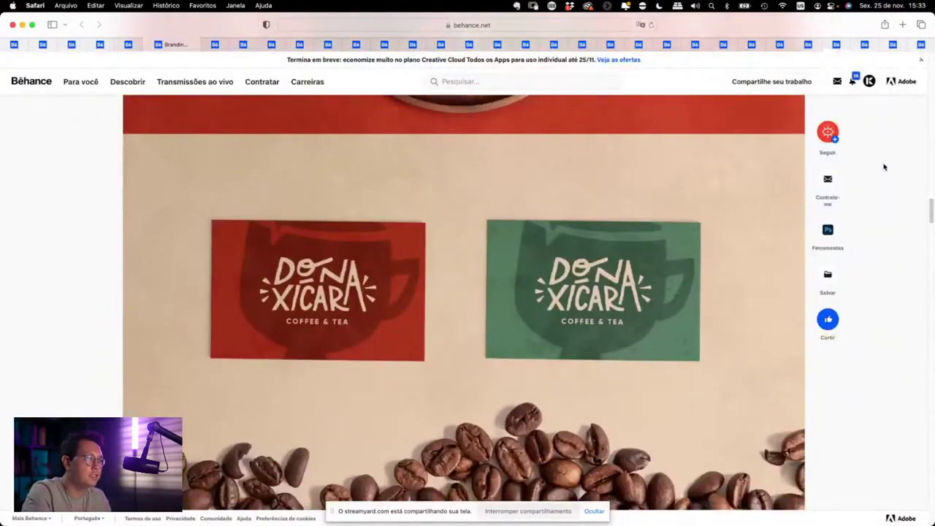
left_click(597, 265)
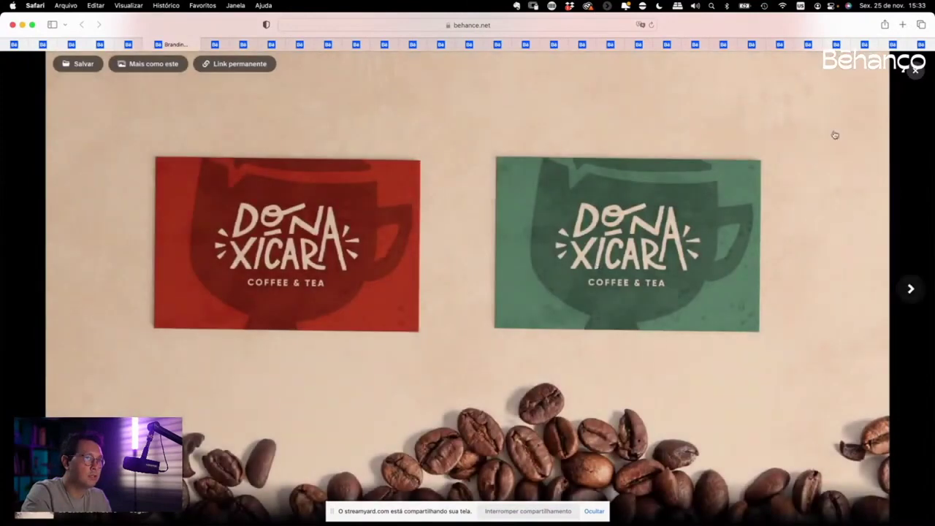
left_click(917, 69)
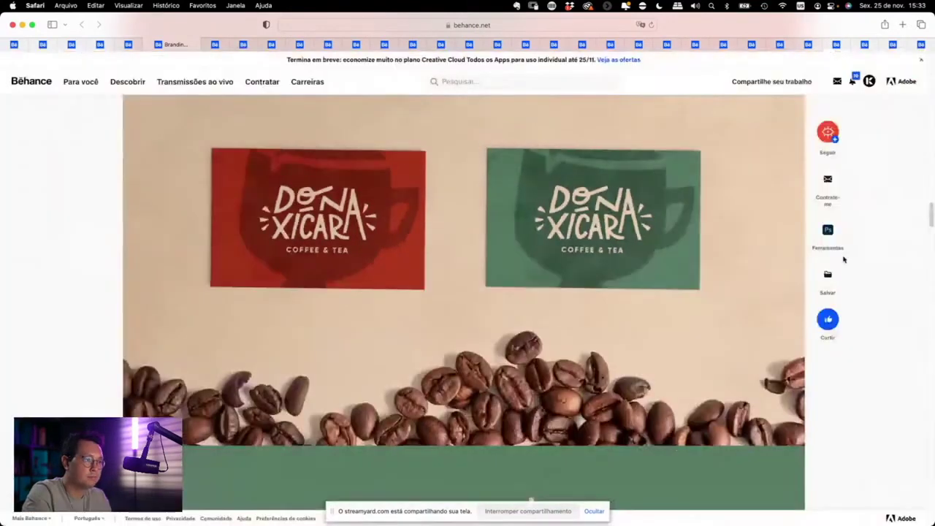
Step: View the animated green coffee icon panel full-screen with lowered volume, then close it
scroll(841, 255, "down", 3)
scroll(884, 238, "down", 2)
left_click(609, 246)
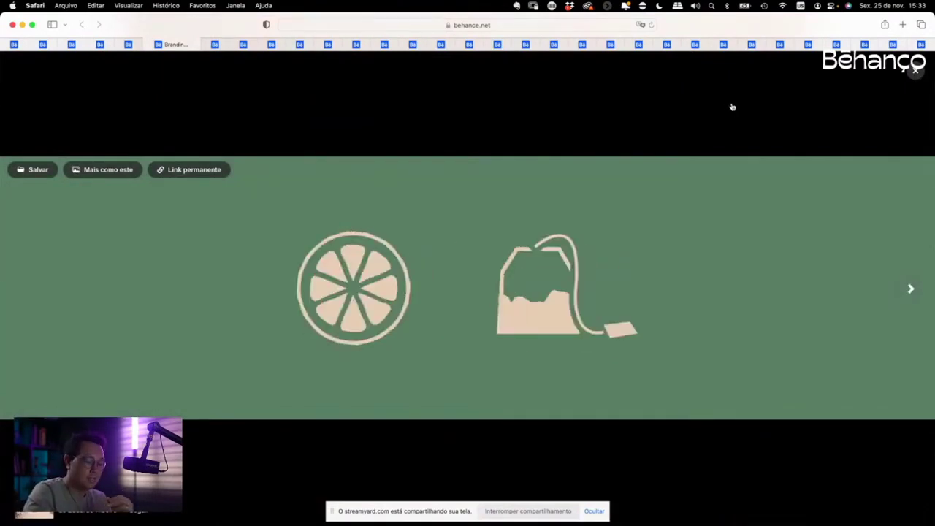
key("XF86AudioLowerVolume")
key("XF86AudioLowerVolume")
key("XF86AudioLowerVolume")
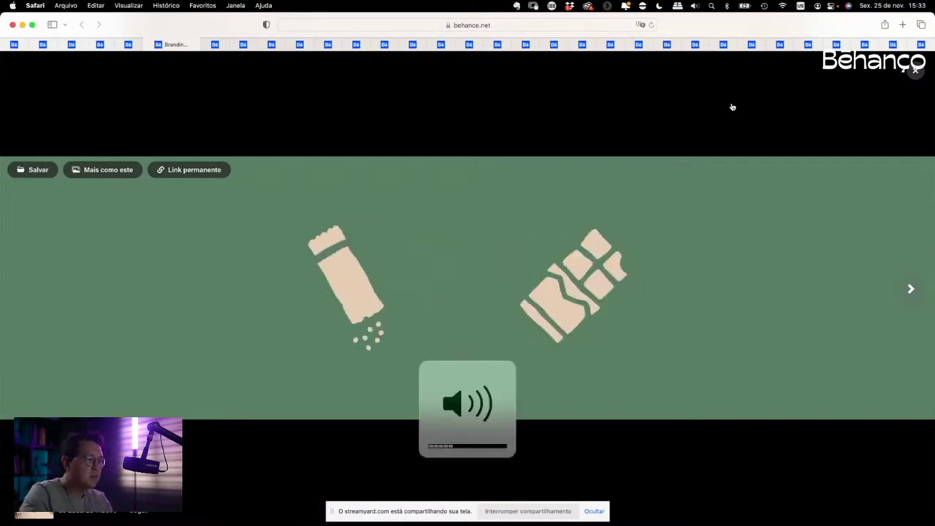
key("XF86AudioLowerVolume")
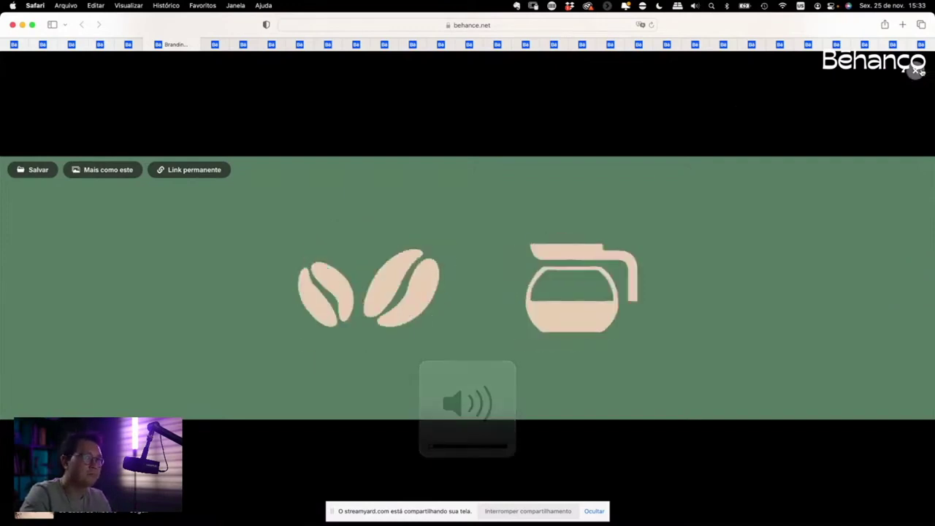
left_click(917, 71)
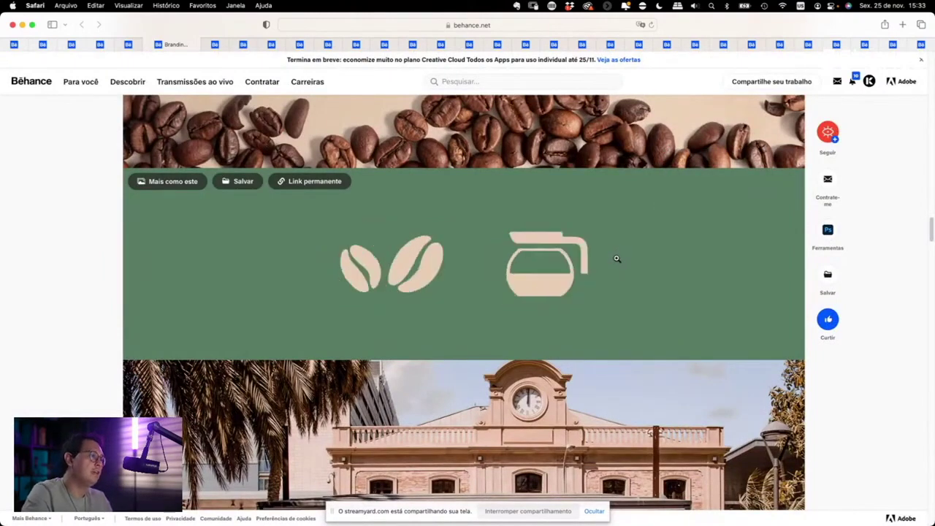
Step: View the green icon image enlarged and return to the project page
left_click(478, 265)
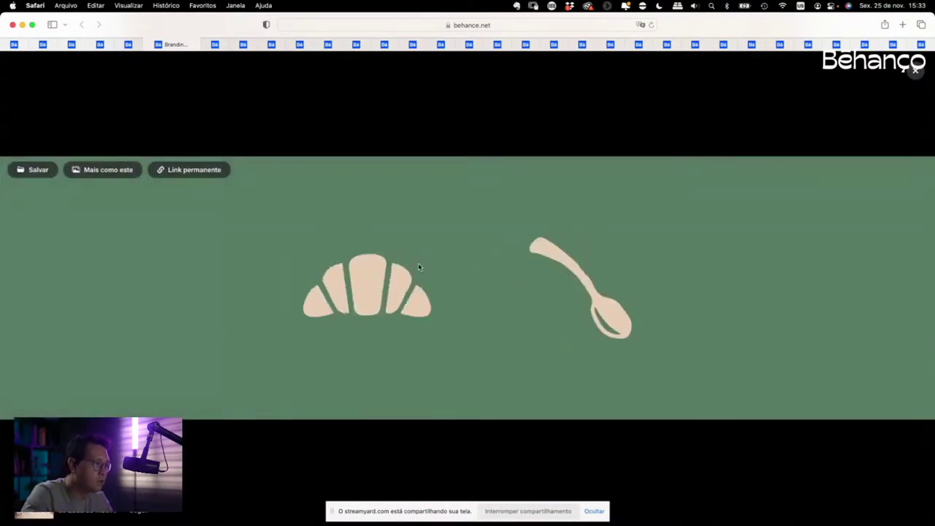
left_click(916, 70)
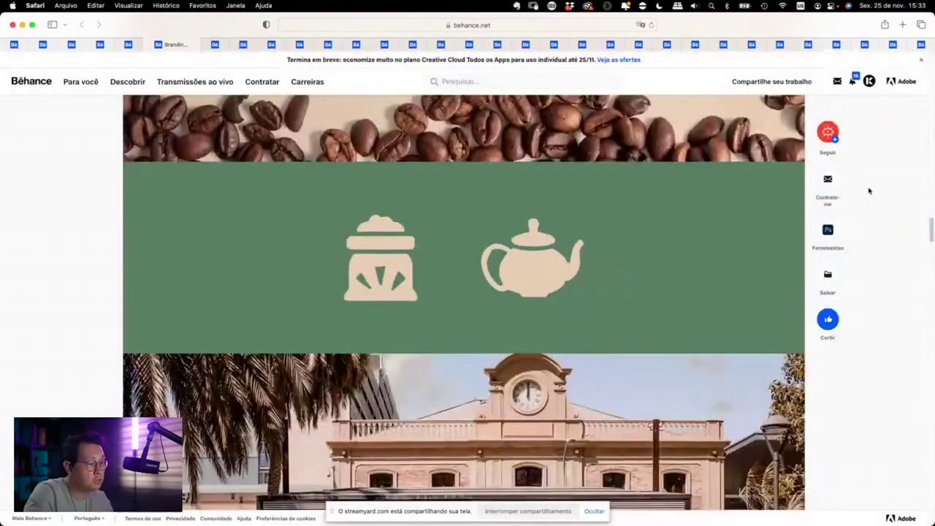
scroll(868, 188, "down", 3)
Step: Scroll down past the kiosk and photos to the green menu and ADOCICA packaging mockup
scroll(868, 189, "down", 2)
scroll(868, 190, "down", 3)
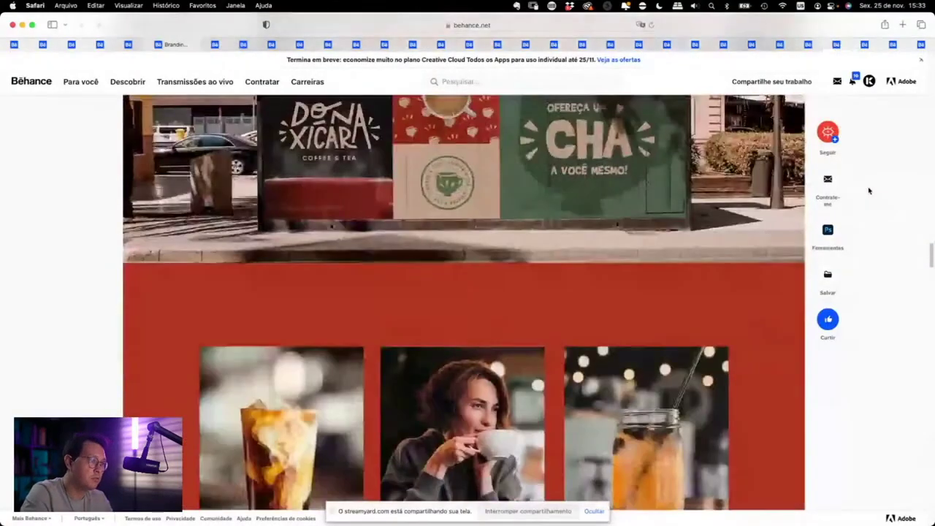
scroll(869, 190, "down", 2)
scroll(869, 190, "up", 3)
scroll(868, 191, "up", 2)
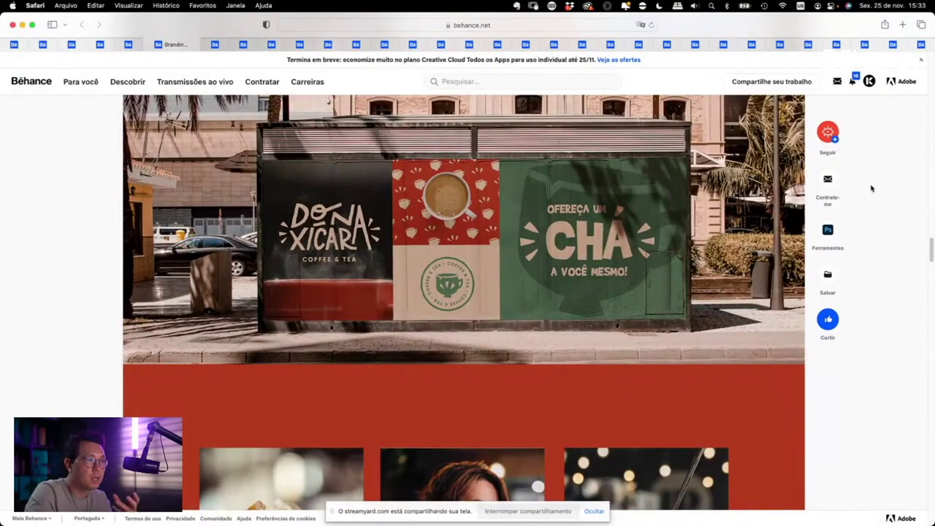
scroll(870, 188, "down", 2)
scroll(871, 188, "down", 2)
scroll(870, 189, "down", 3)
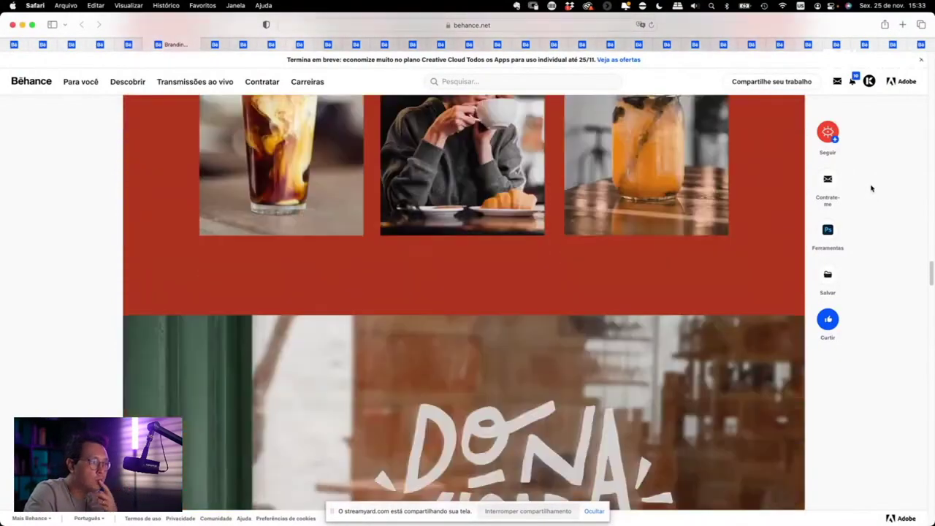
scroll(870, 189, "down", 3)
scroll(871, 188, "down", 2)
scroll(870, 188, "down", 3)
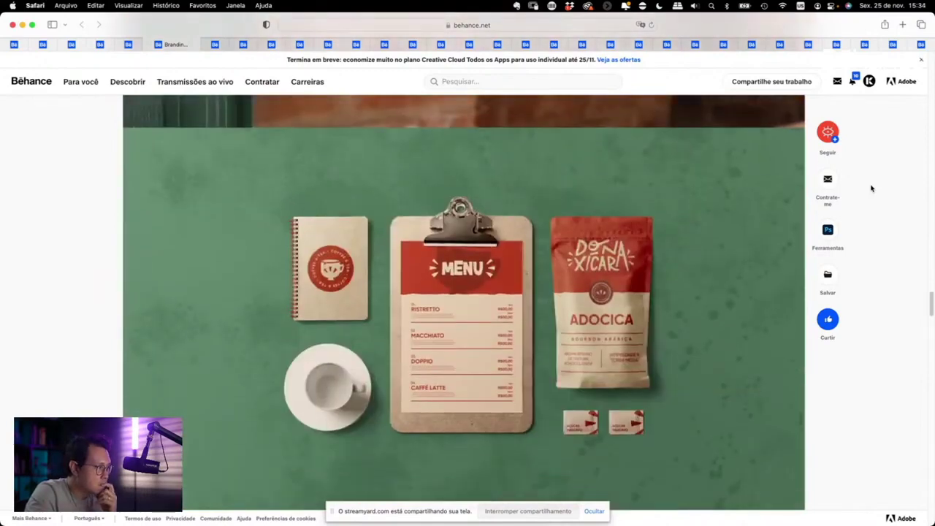
Step: Enlarge the menu and packaging mockup, close it, and scroll to the red 'CAFÉ NÃO COSTUMA FALHA' panel
scroll(870, 188, "down", 3)
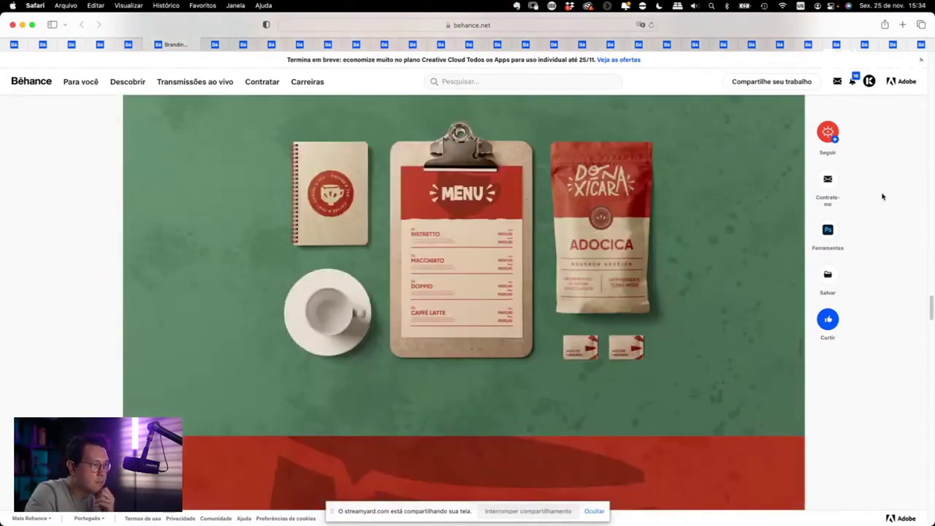
left_click(434, 289)
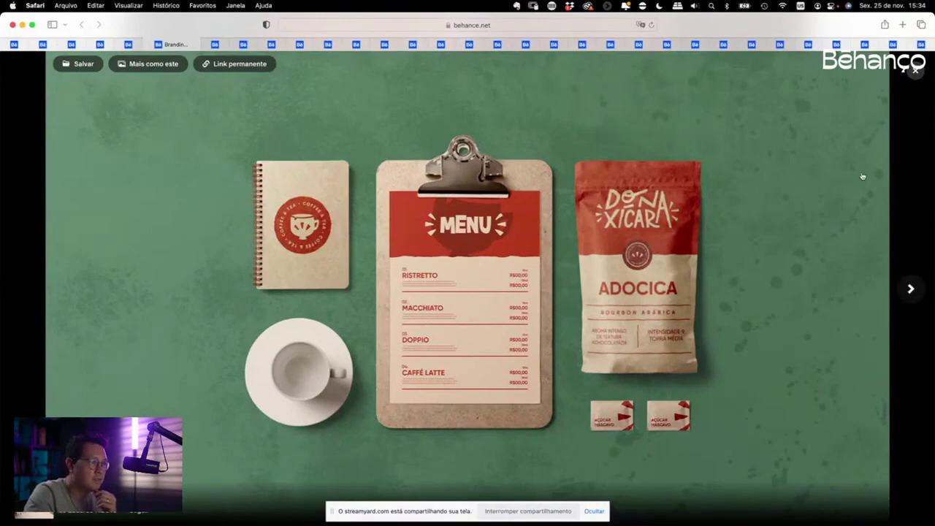
left_click(915, 70)
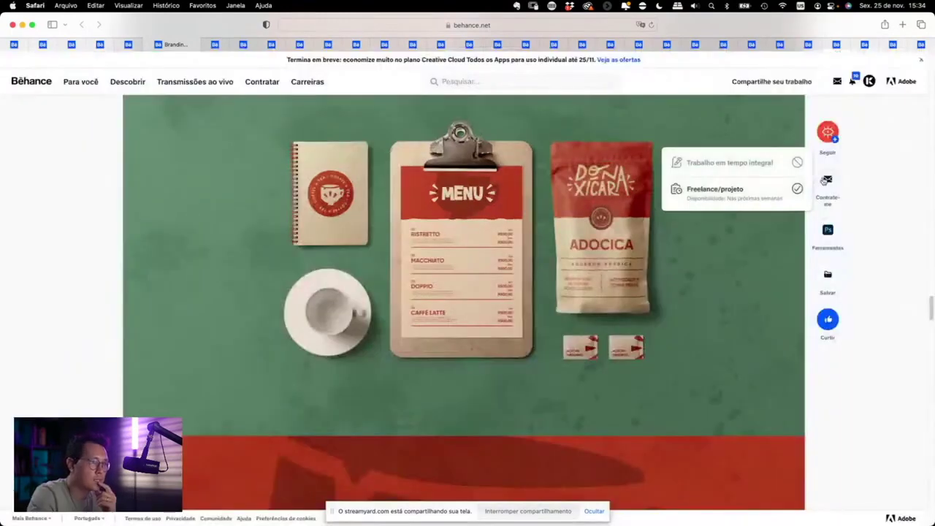
scroll(883, 266, "down", 7)
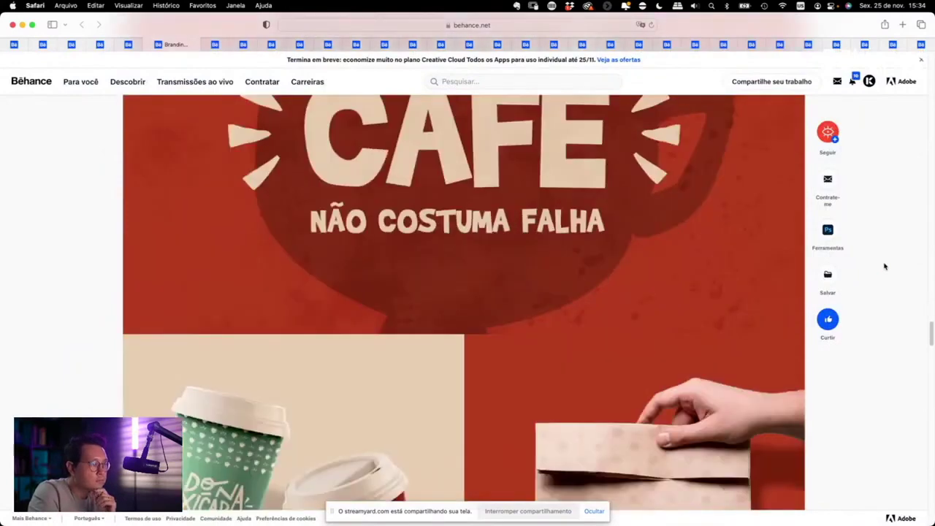
Step: Scroll past the cup, bag and box images down to the three coffee icon tiles
scroll(883, 266, "down", 3)
scroll(883, 265, "up", 4)
scroll(883, 266, "down", 5)
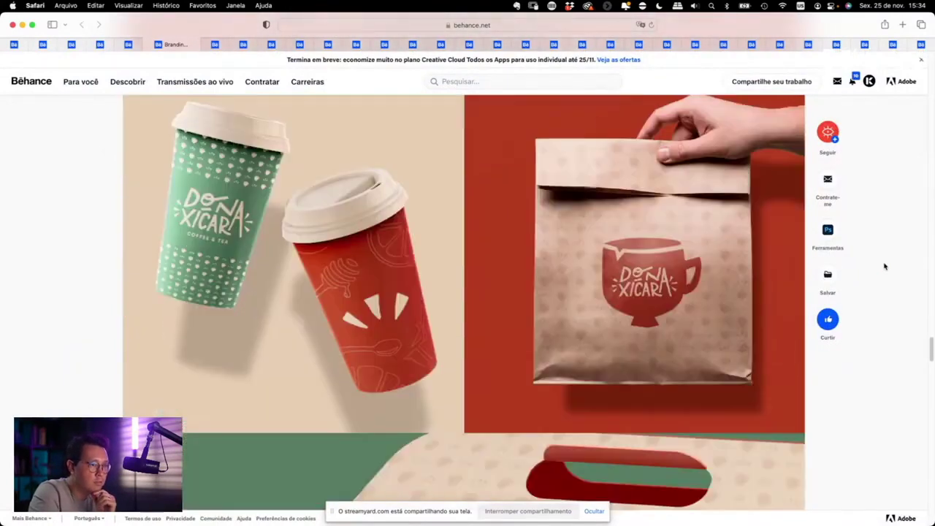
scroll(884, 266, "down", 2)
scroll(884, 266, "down", 2)
scroll(883, 265, "down", 2)
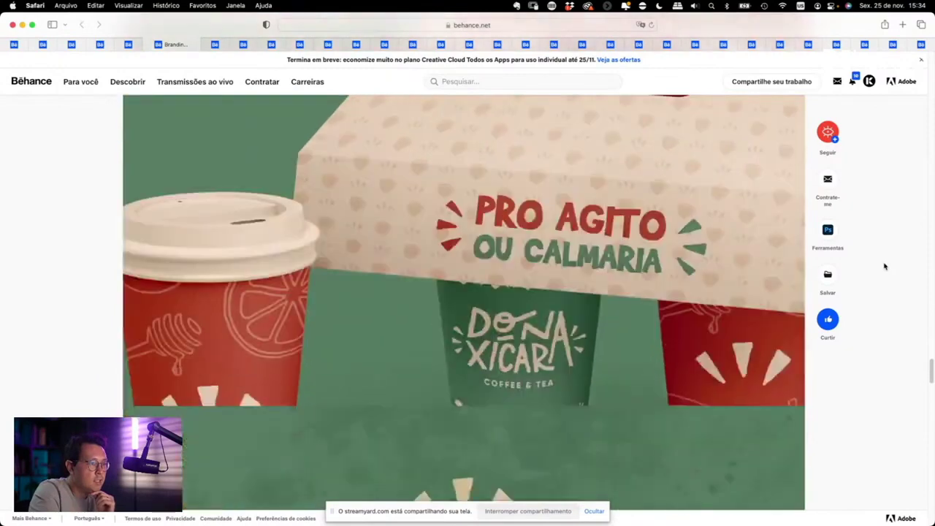
scroll(883, 266, "down", 1)
scroll(883, 265, "down", 2)
scroll(884, 266, "down", 2)
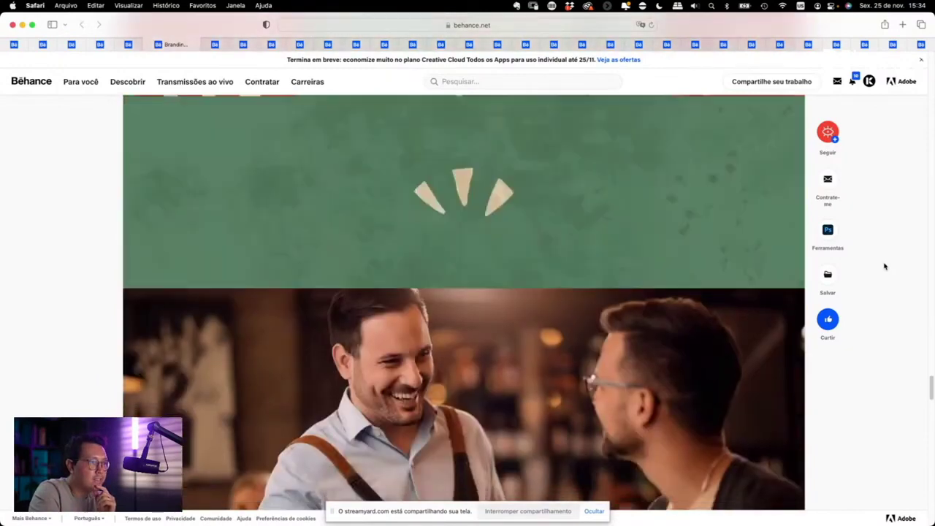
scroll(883, 266, "down", 2)
scroll(883, 266, "down", 3)
scroll(883, 266, "down", 2)
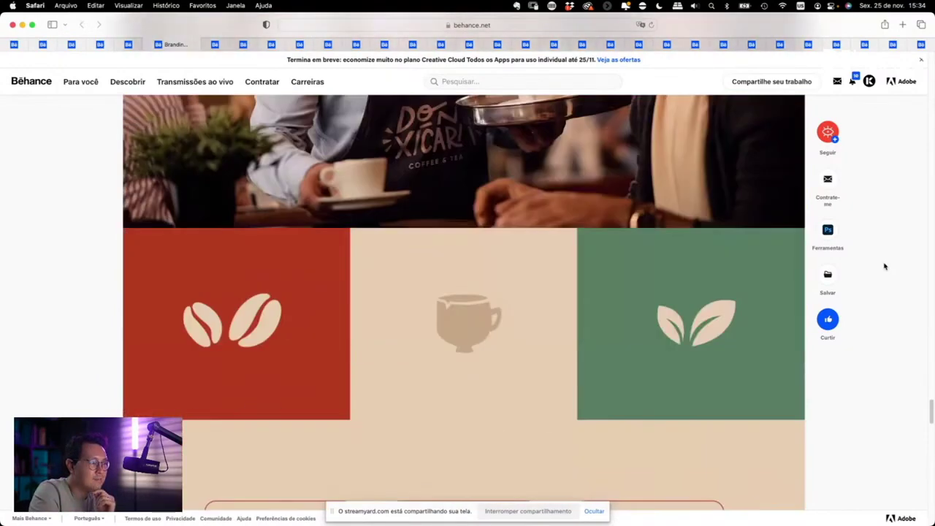
scroll(884, 266, "down", 1)
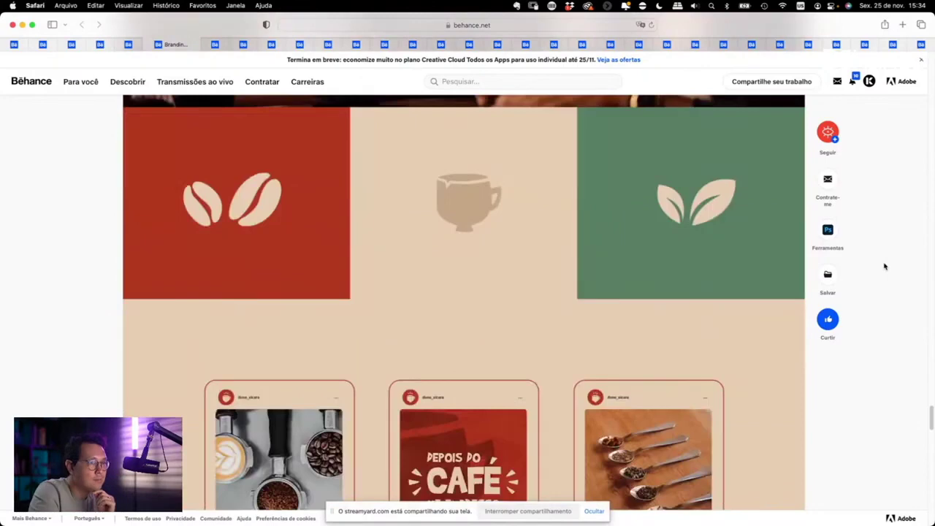
Step: Enlarge the coffee icon tiles, advance one image, then close and reach the Instagram post mockups
left_click(745, 226)
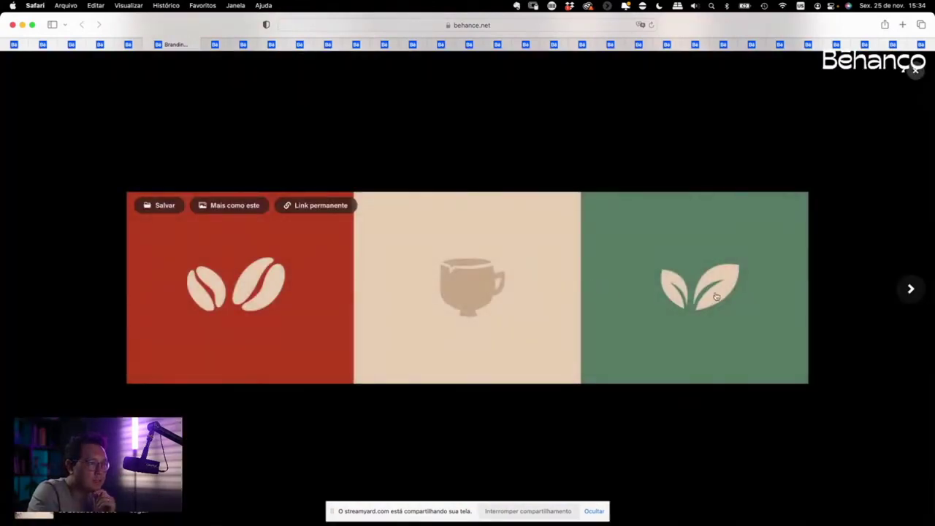
key("Right")
left_click(917, 70)
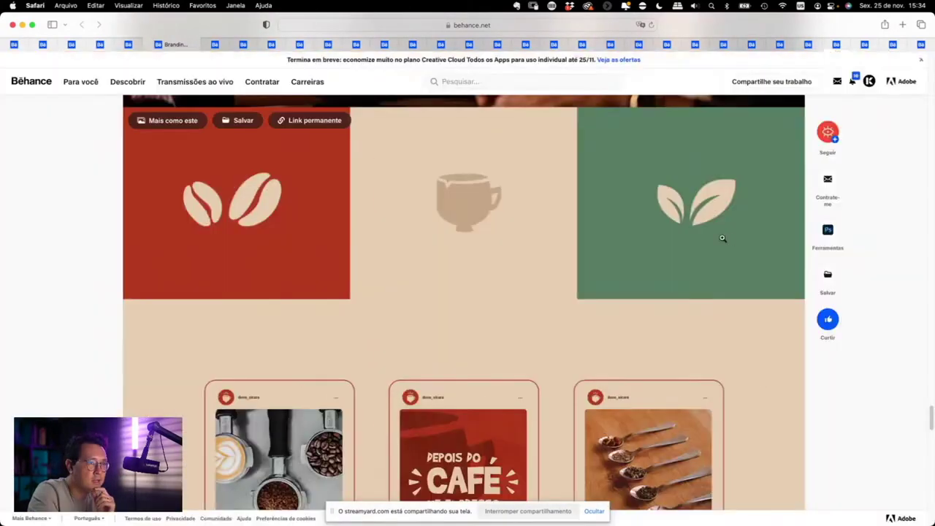
scroll(872, 244, "down", 3)
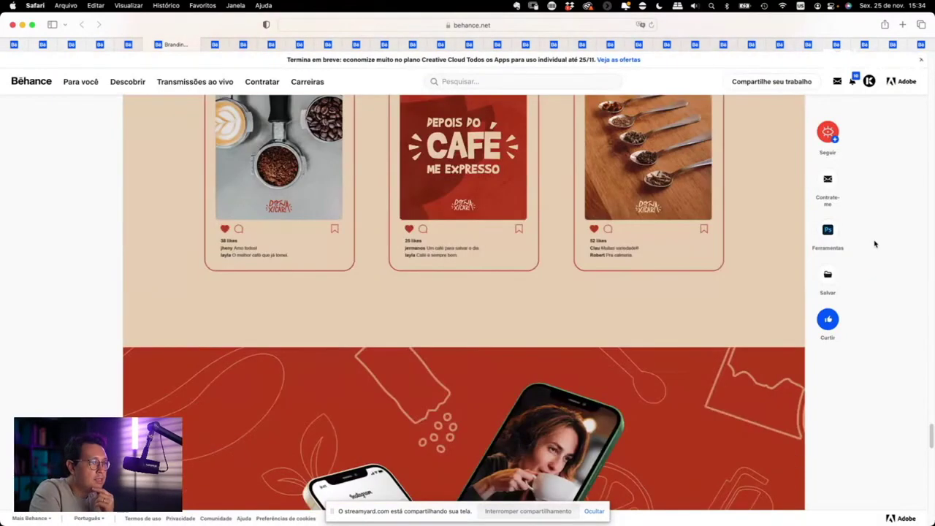
Step: Enlarge the two phone mockups, close them, and scroll to the 'MADE BY' credit and 'Branding - Dona Xícara' title
scroll(874, 244, "down", 2)
scroll(874, 243, "down", 2)
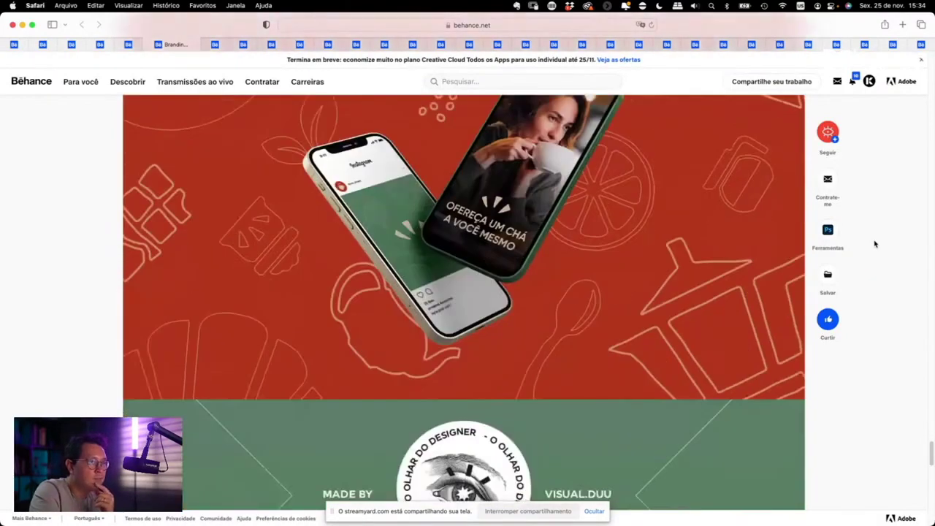
scroll(875, 244, "up", 2)
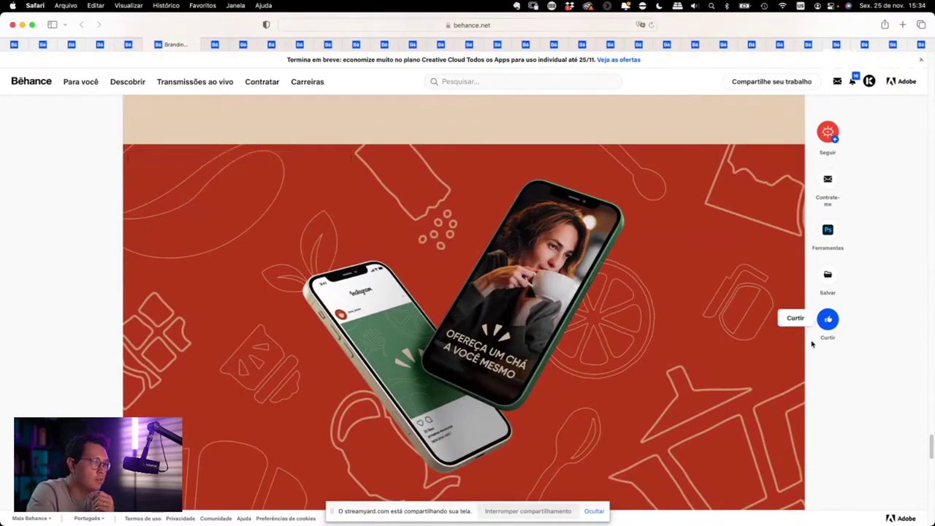
left_click(741, 387)
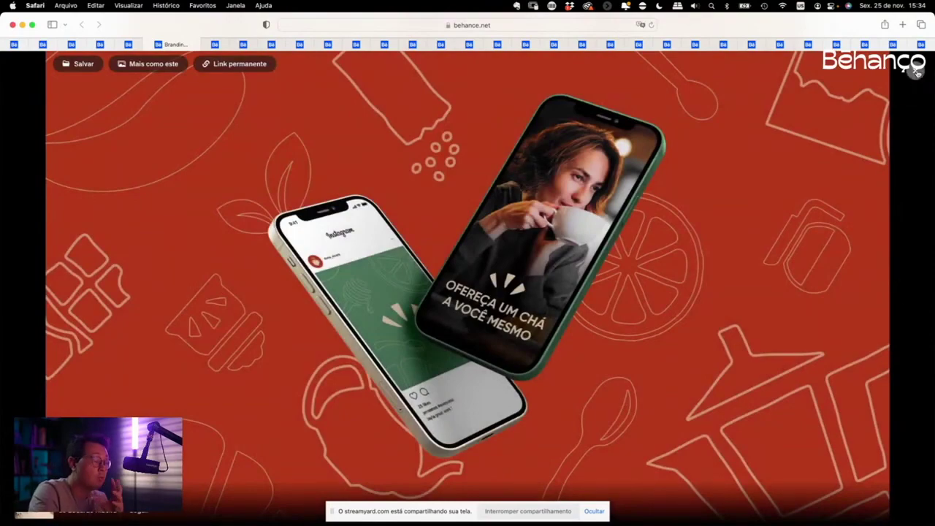
left_click(914, 70)
scroll(928, 205, "down", 5)
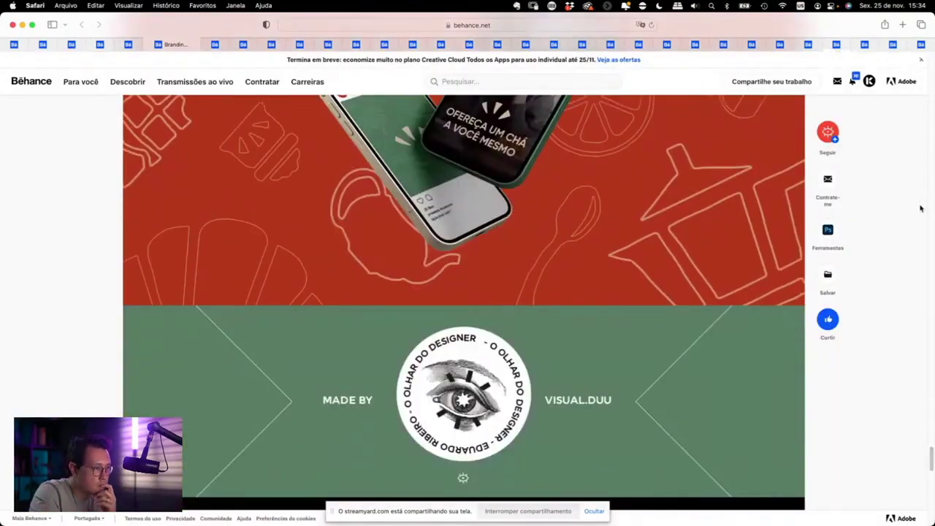
scroll(920, 208, "down", 3)
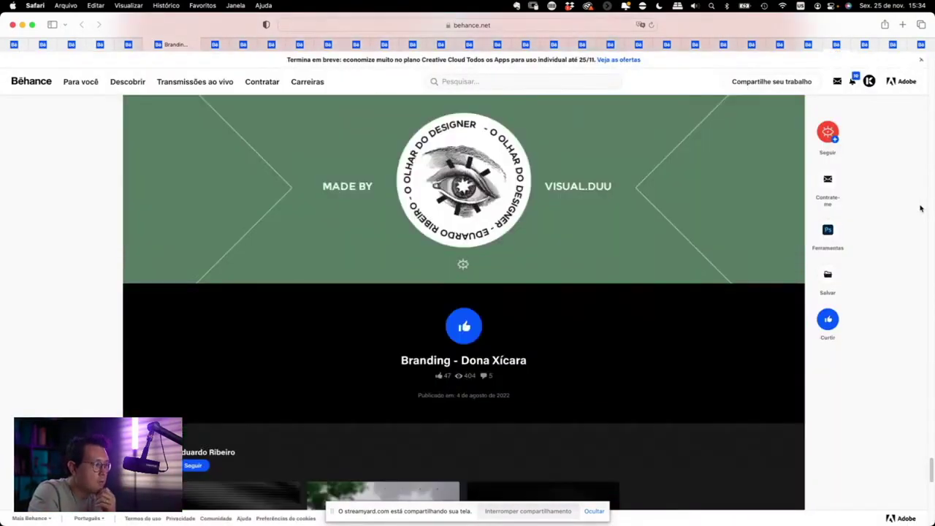